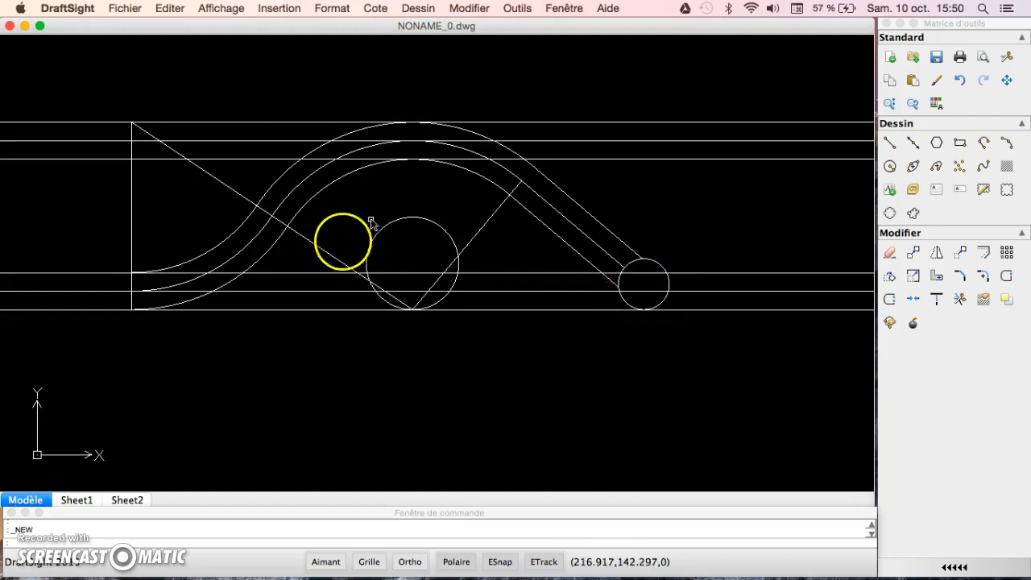
# - Create a new drawing from the standardiso.dwt template and align its window with the previous drawing's position
pyautogui.click(125, 9)
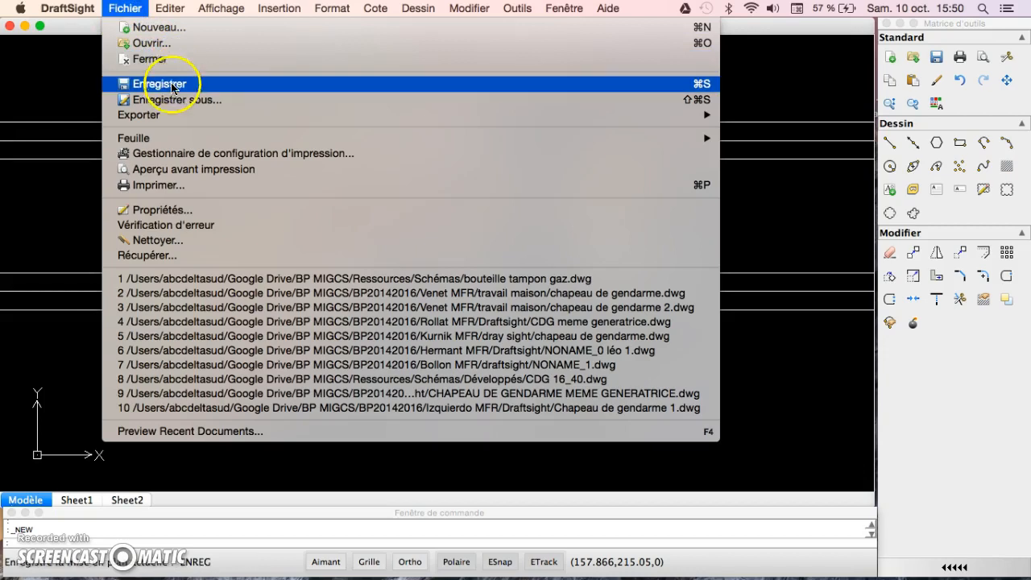
pyautogui.click(165, 27)
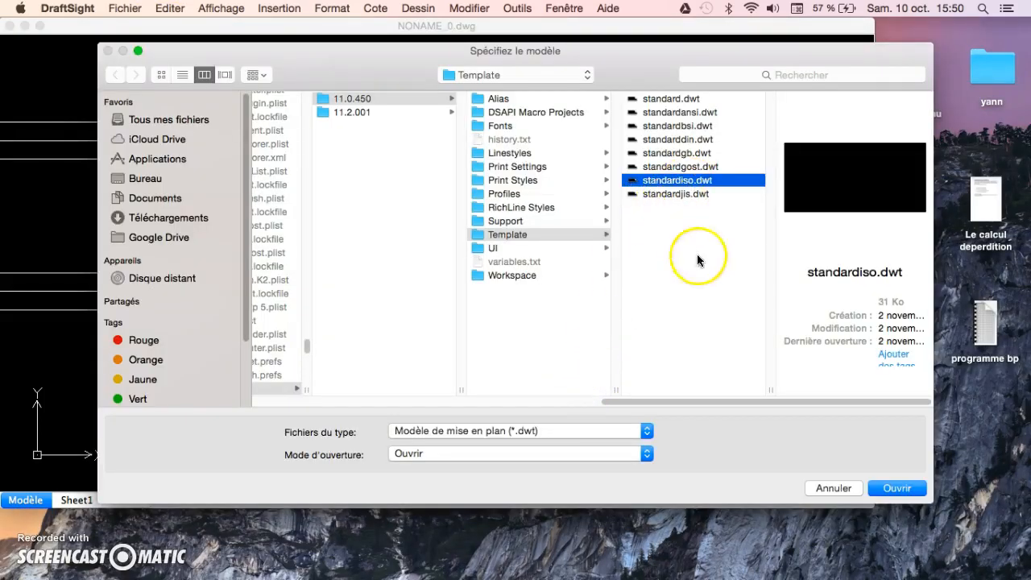
pyautogui.click(896, 488)
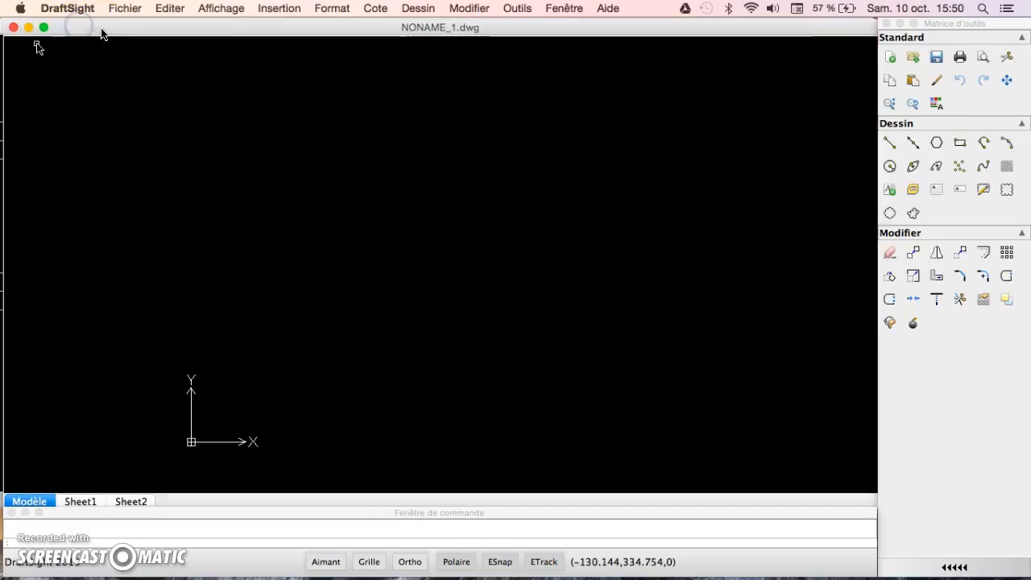
pyautogui.moveTo(95, 28); pyautogui.dragTo(120, 28)
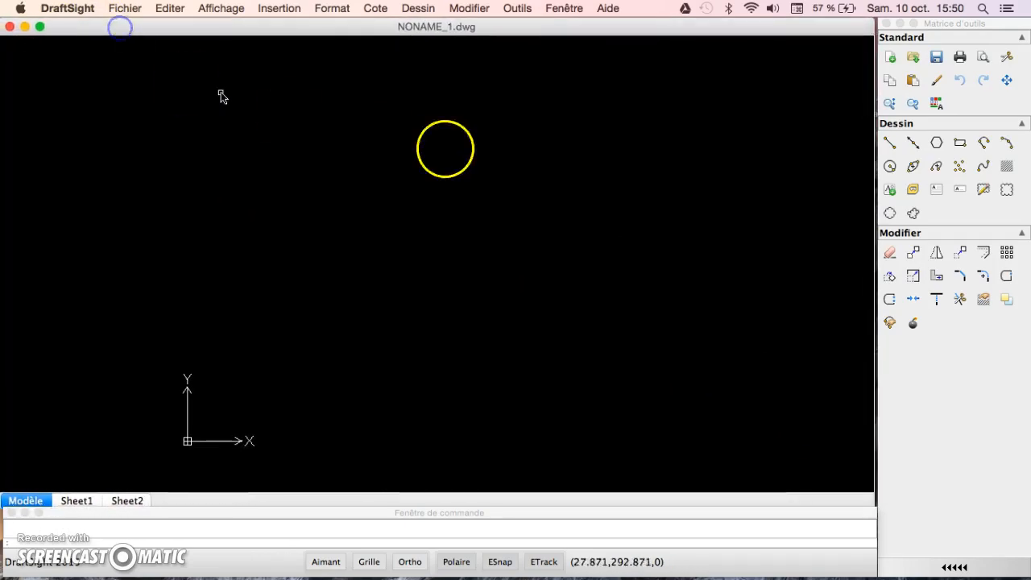
# - Draw a single long horizontal line across the middle of the drawing area
pyautogui.click(889, 142)
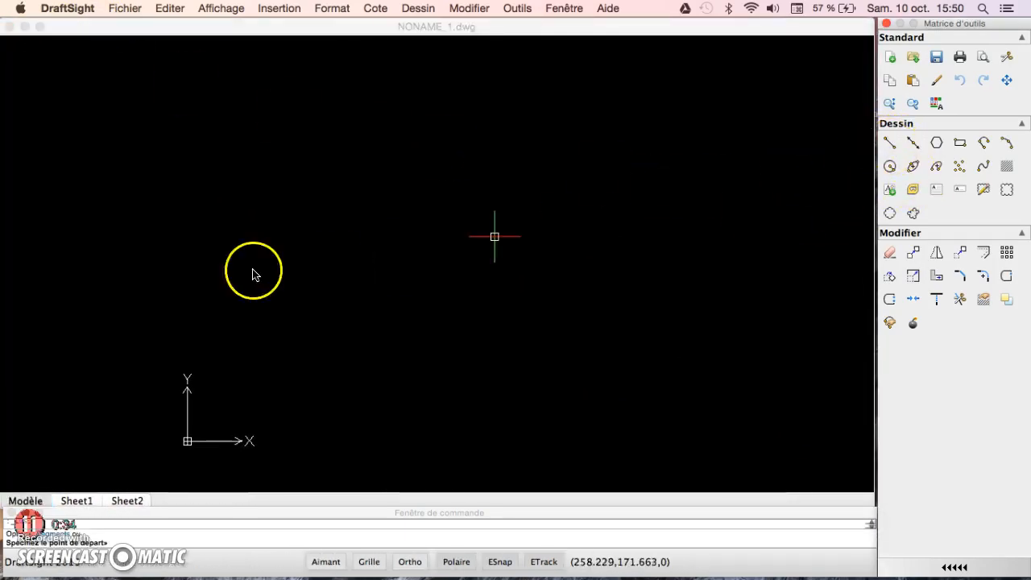
pyautogui.click(84, 297)
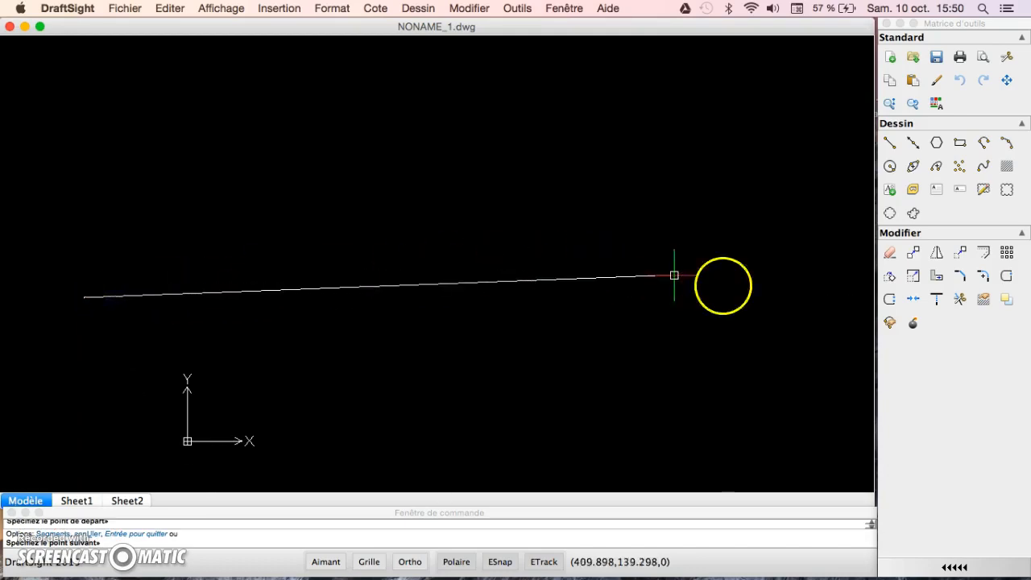
pyautogui.click(784, 275)
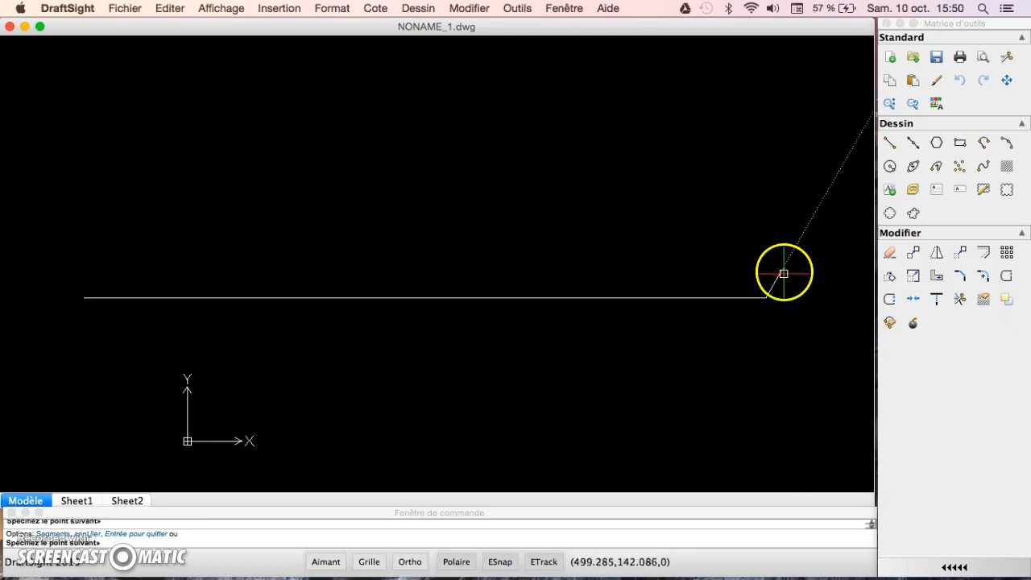
pyautogui.press('Escape')
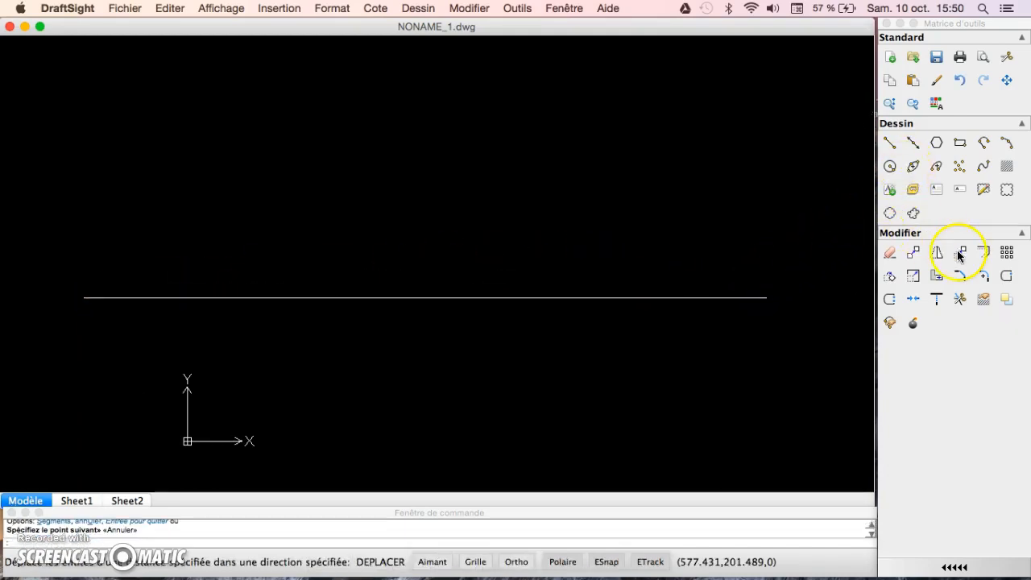
# - Copy the horizontal line straight up twice, at distances of 8 and 16 from the original
pyautogui.click(914, 255)
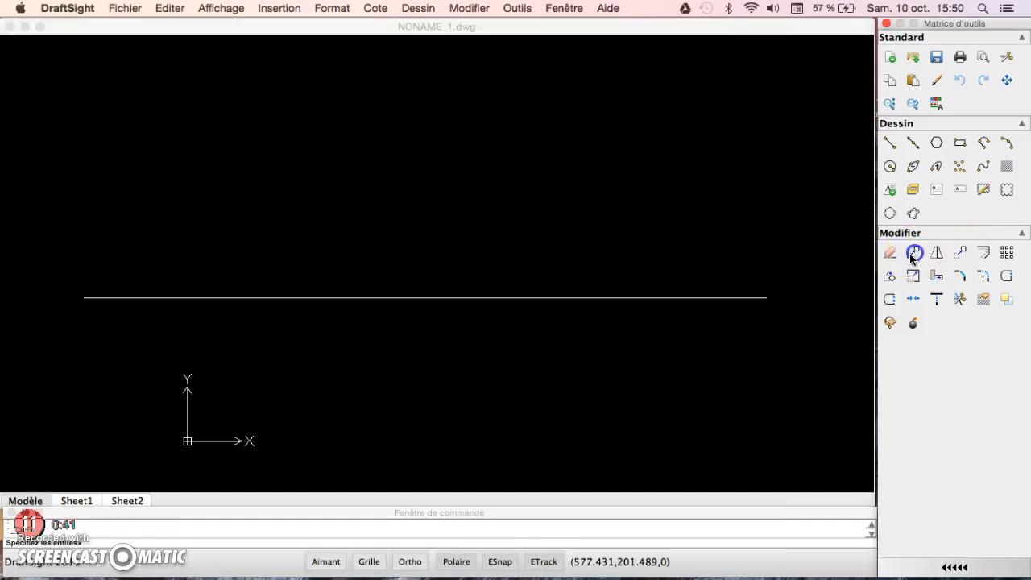
pyautogui.click(418, 299)
pyautogui.rightClick(453, 282)
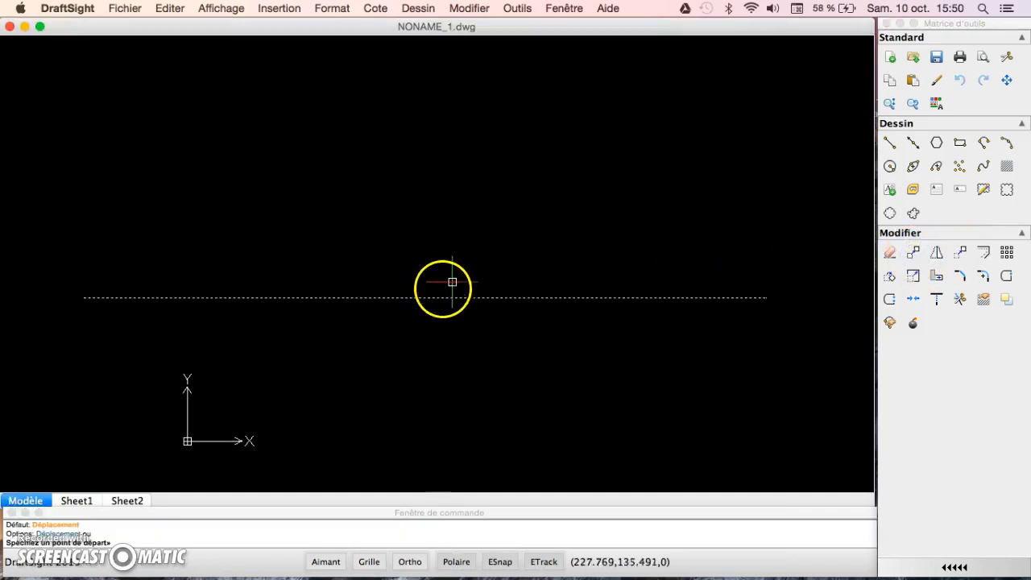
pyautogui.click(424, 298)
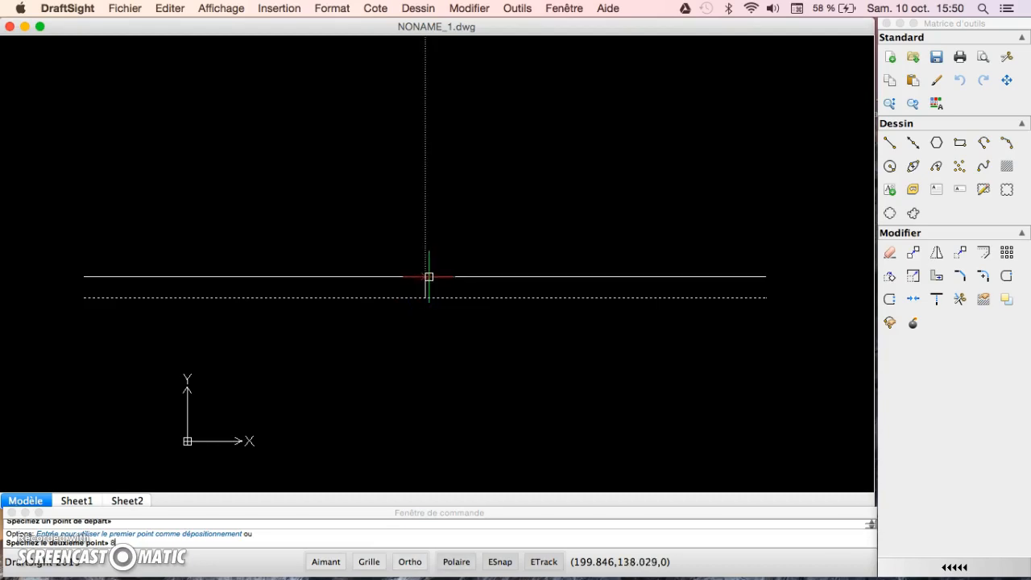
pyautogui.click(425, 288)
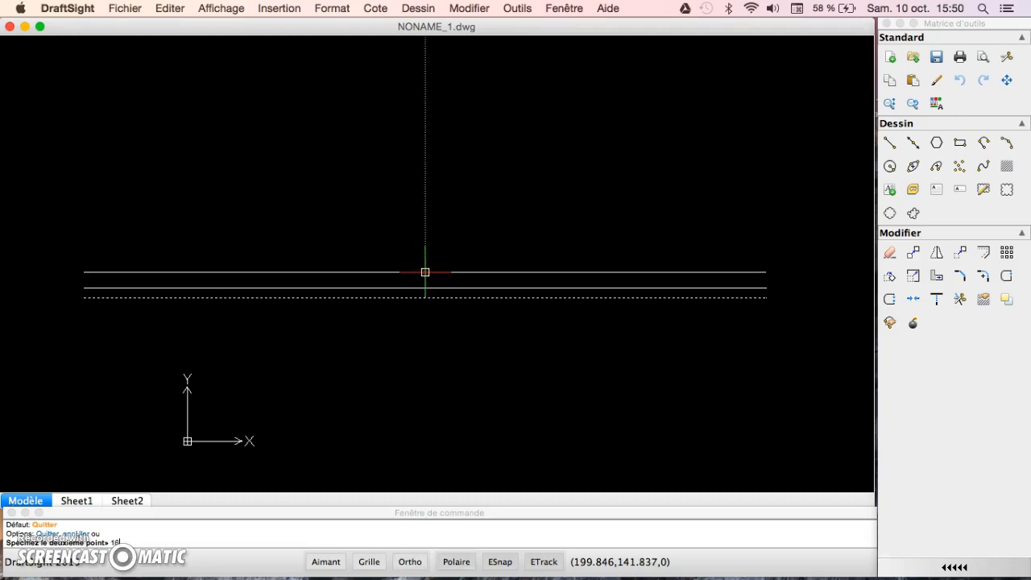
pyautogui.press('Return')
pyautogui.press('Escape')
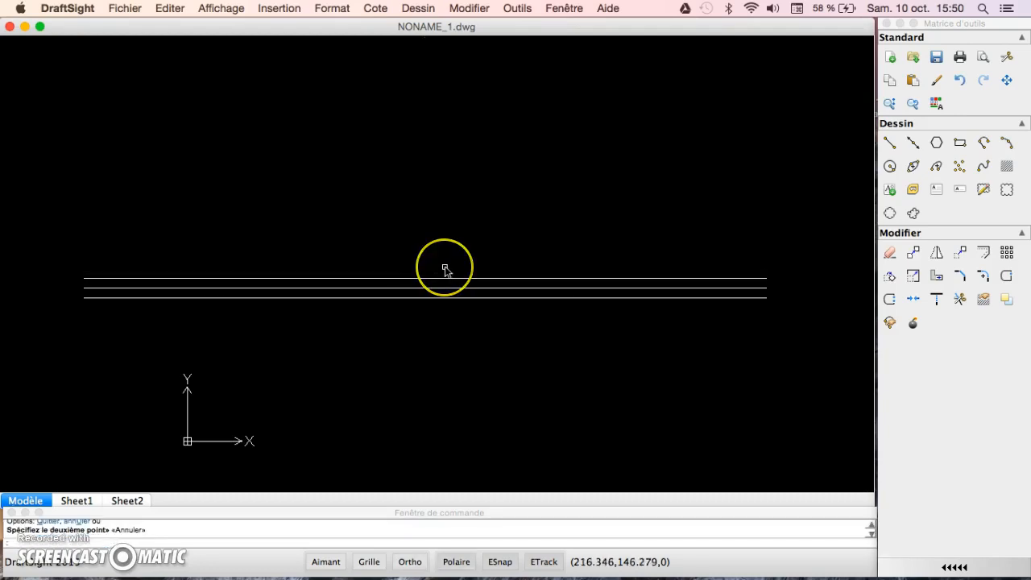
# - Draw a circle of radius 20 in the empty area above the three lines
pyautogui.scroll(3, 444, 266)
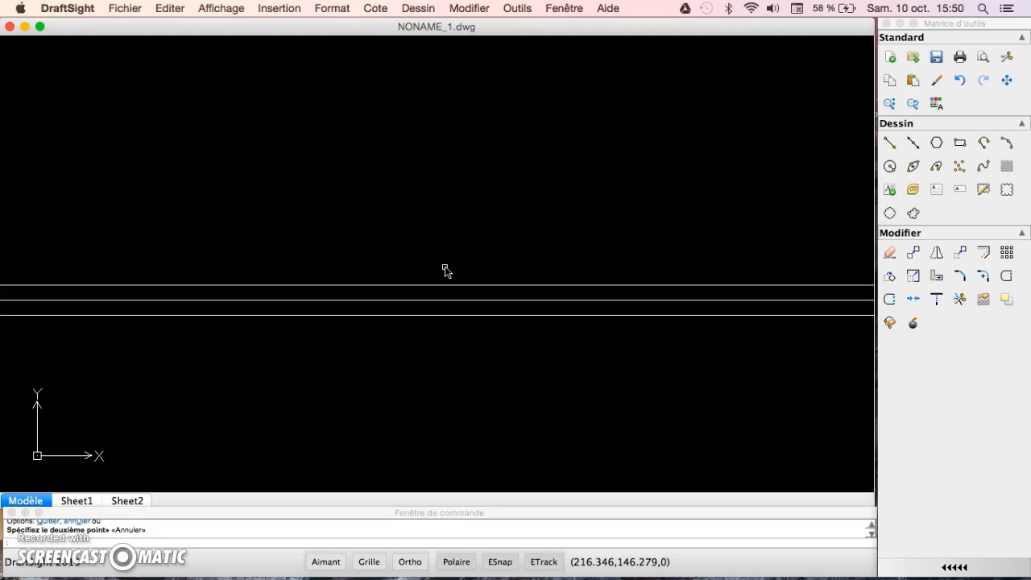
pyautogui.click(890, 167)
pyautogui.click(422, 150)
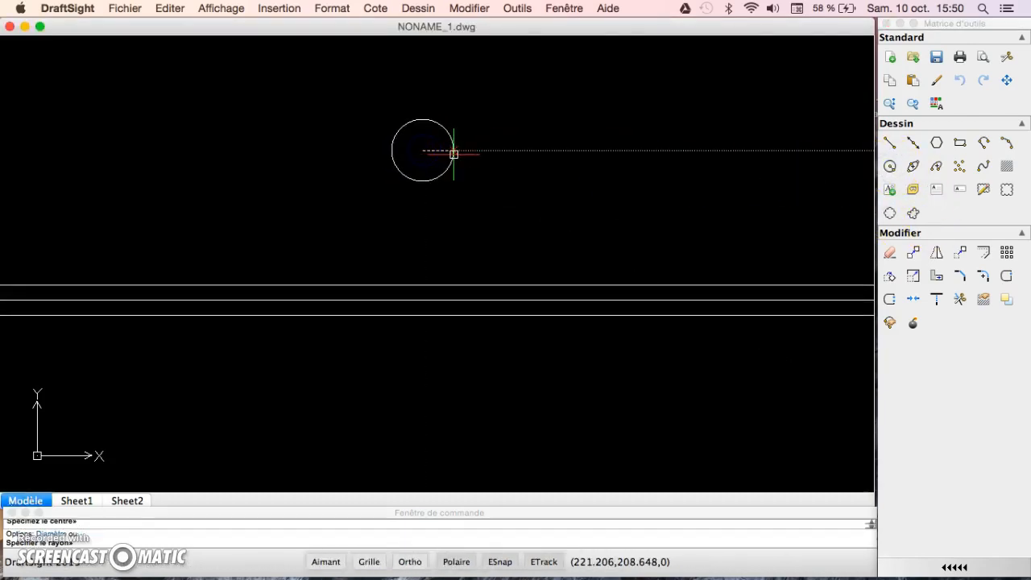
pyautogui.write('2')
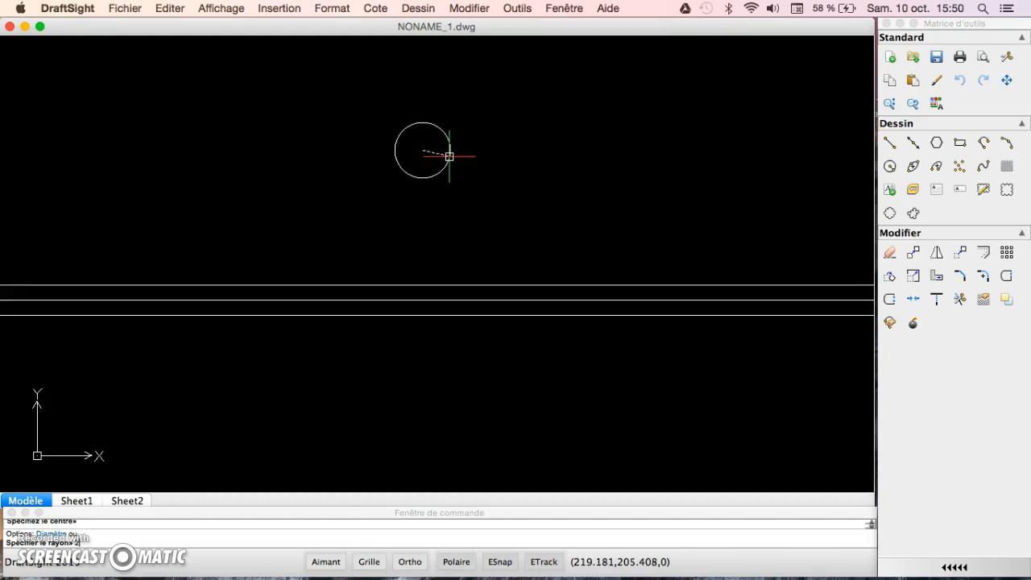
pyautogui.write('0')
pyautogui.press('Return')
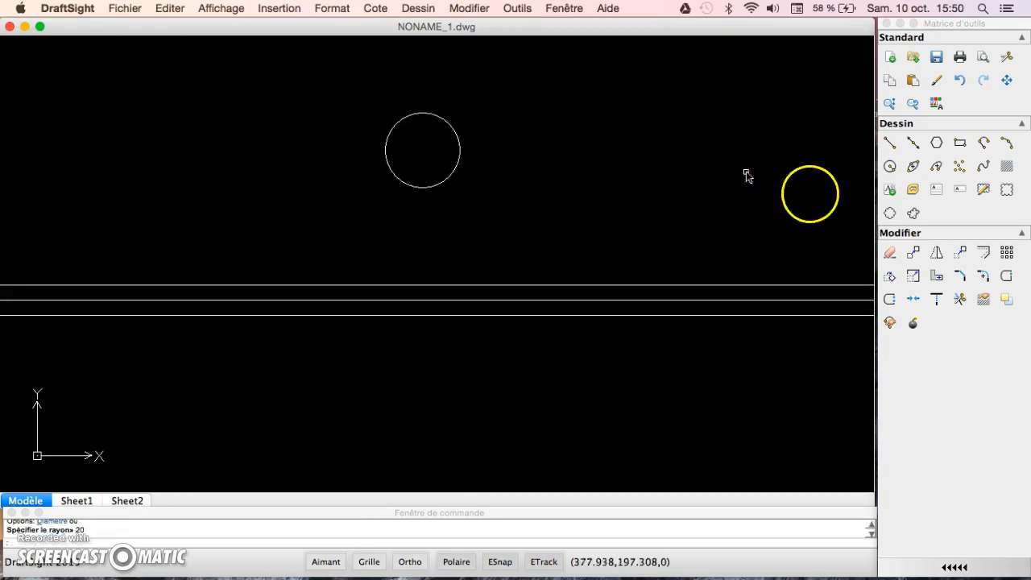
# - Move the circle by its bottom quadrant point onto the midpoint of the lowest horizontal line
pyautogui.click(961, 255)
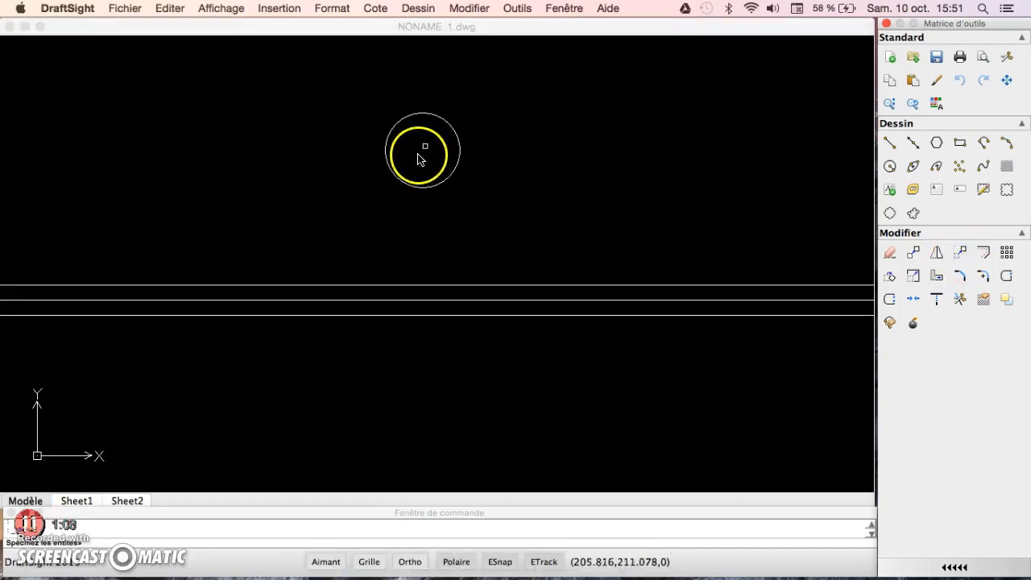
pyautogui.click(449, 176)
pyautogui.rightClick(489, 163)
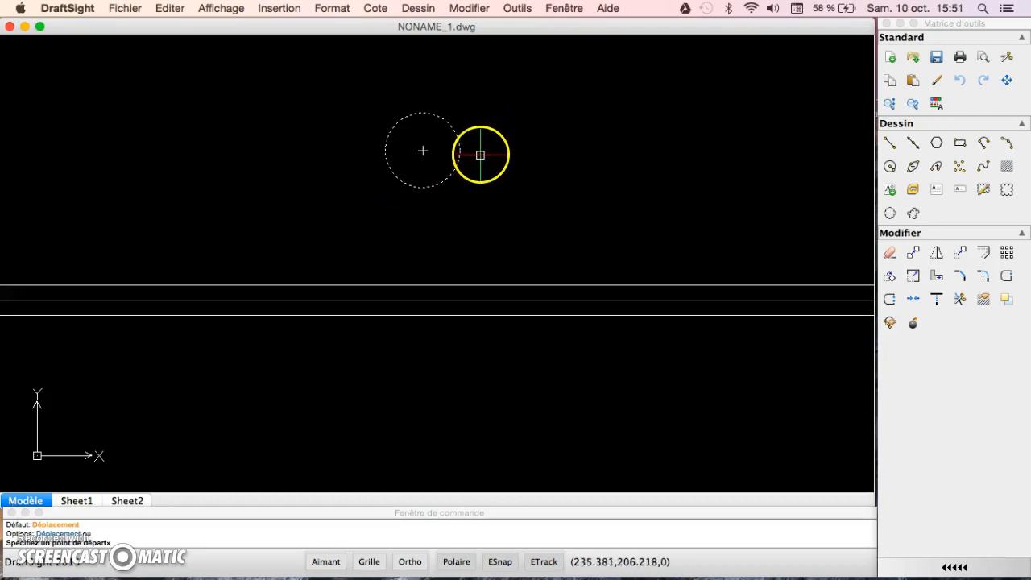
pyautogui.click(423, 187)
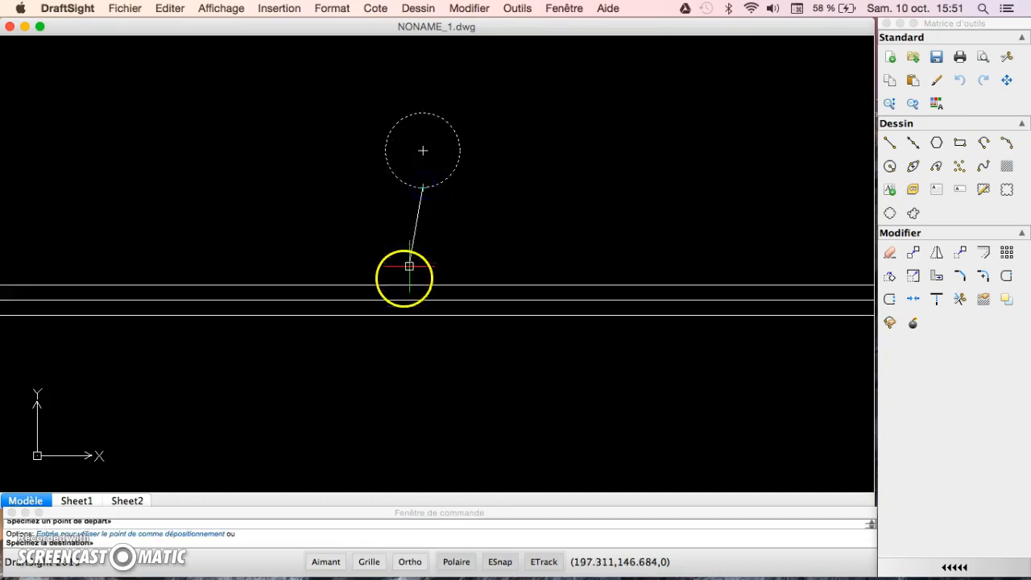
pyautogui.click(413, 315)
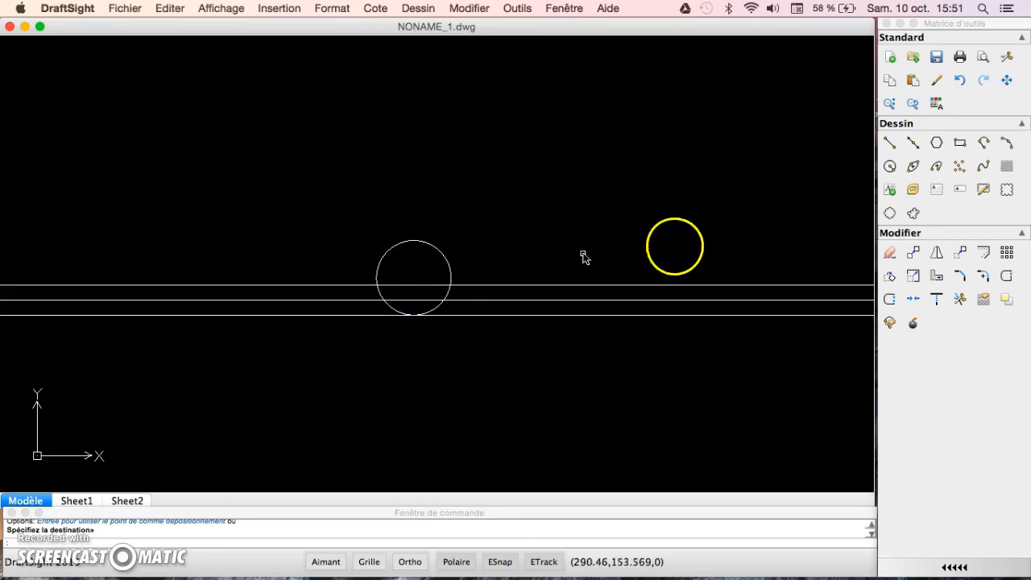
# - Draw a second circle of radius 11 in the empty area above and to the right of the first circle
pyautogui.click(890, 167)
pyautogui.click(581, 147)
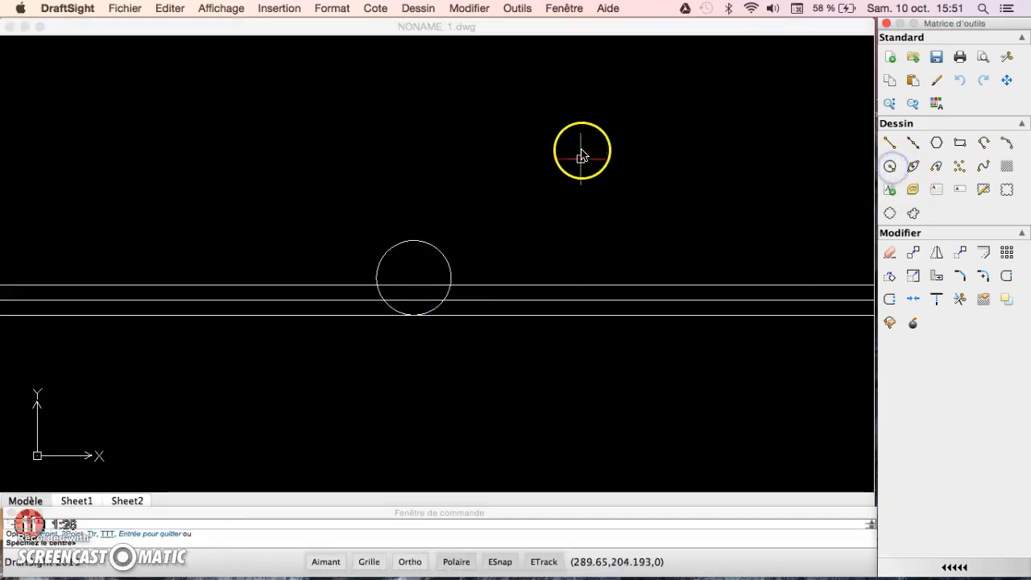
pyautogui.write('11')
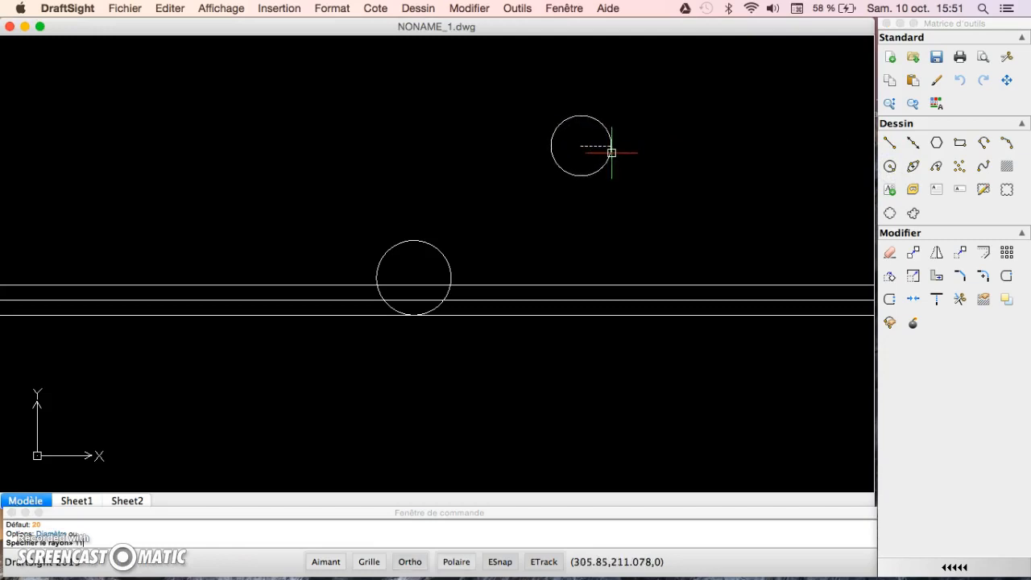
pyautogui.press('Return')
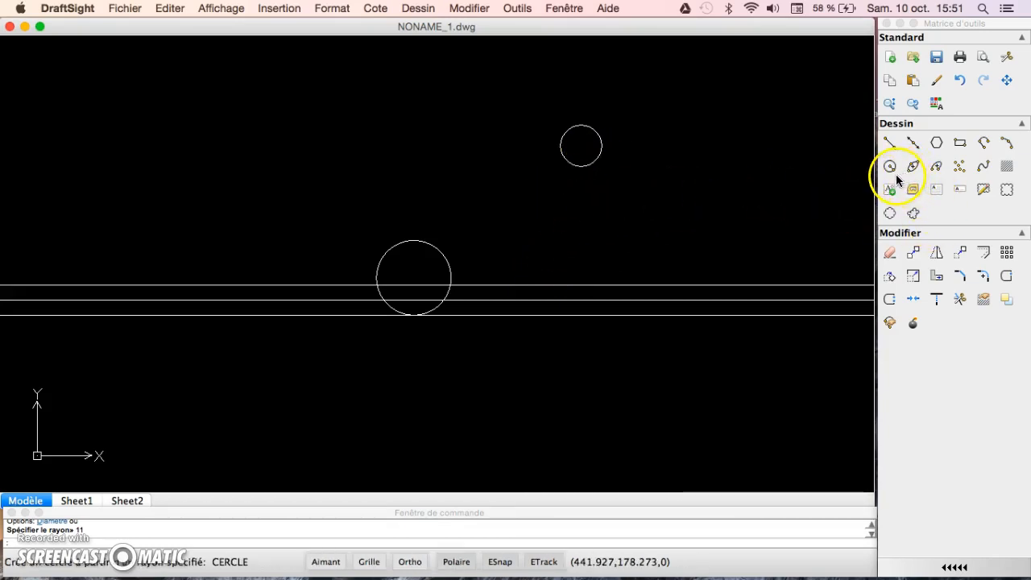
# - Move the small circle by its centre onto the middle line, 100 to the right of that line's midpoint
pyautogui.click(961, 253)
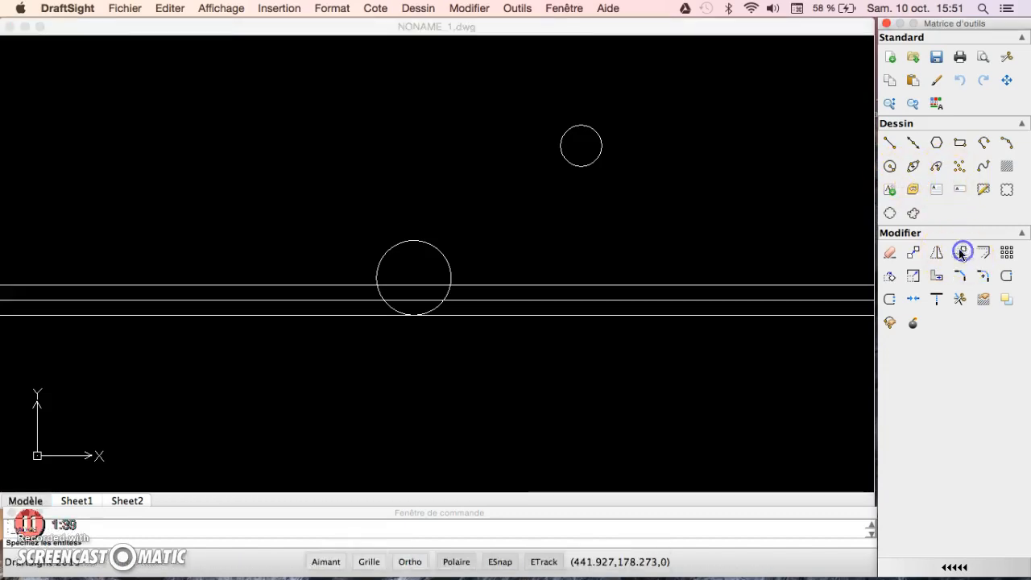
pyautogui.click(599, 150)
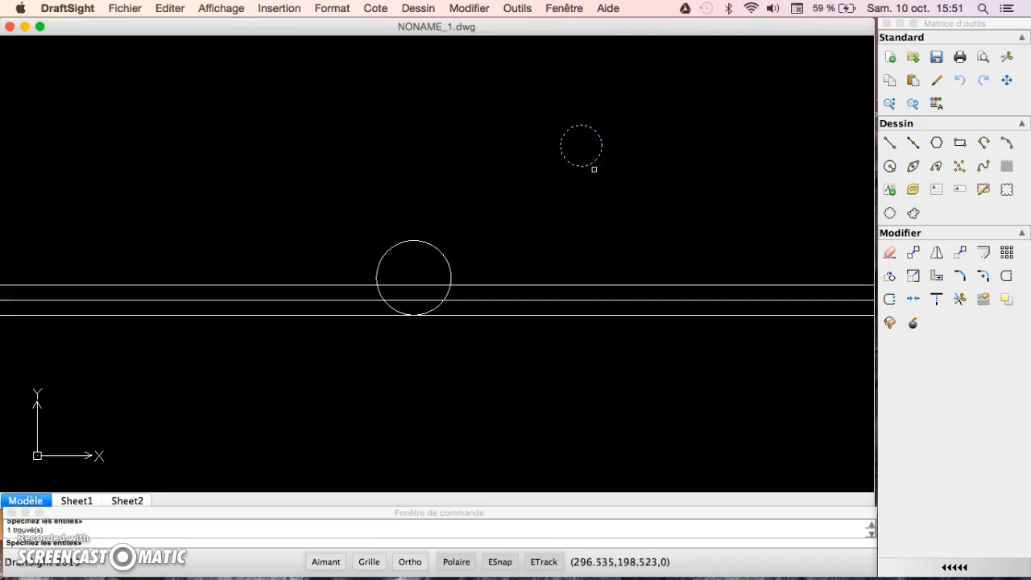
pyautogui.press('Return')
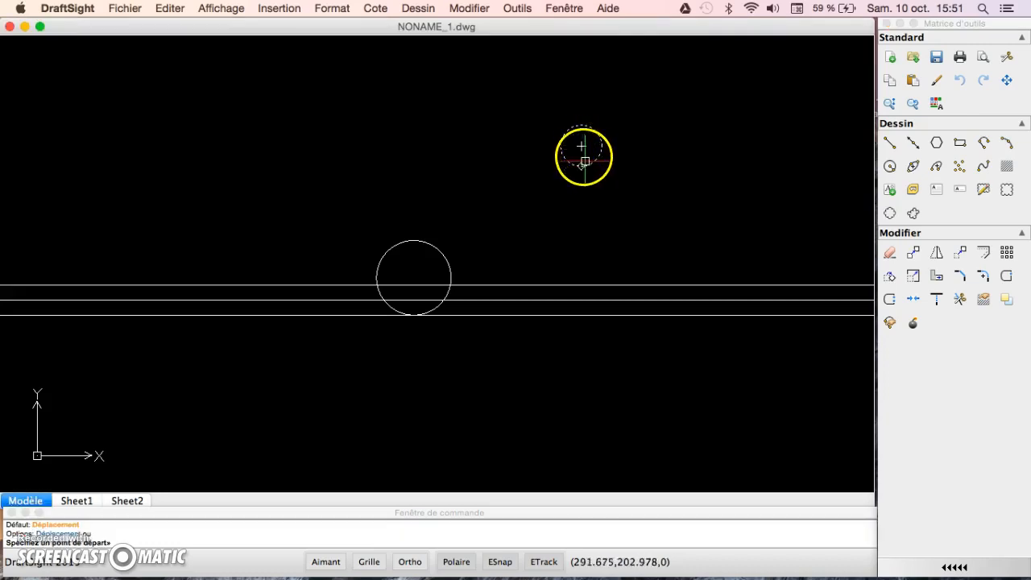
pyautogui.click(581, 146)
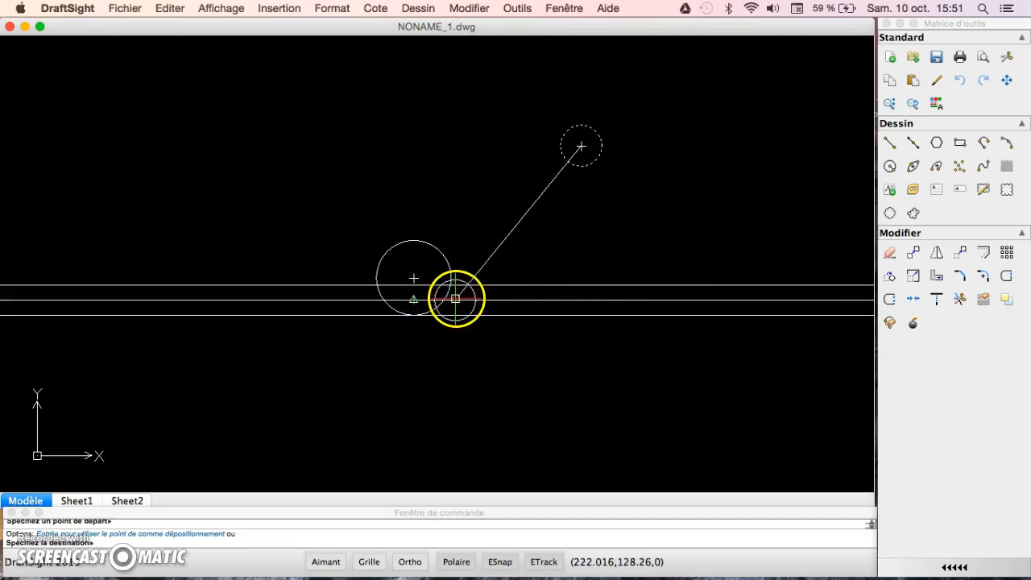
pyautogui.write('100')
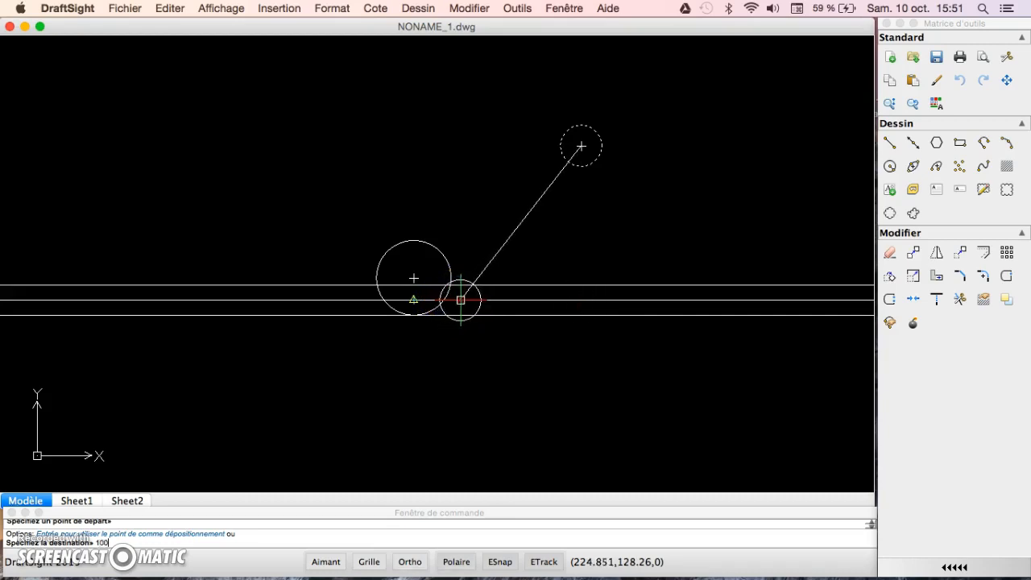
pyautogui.press('Return')
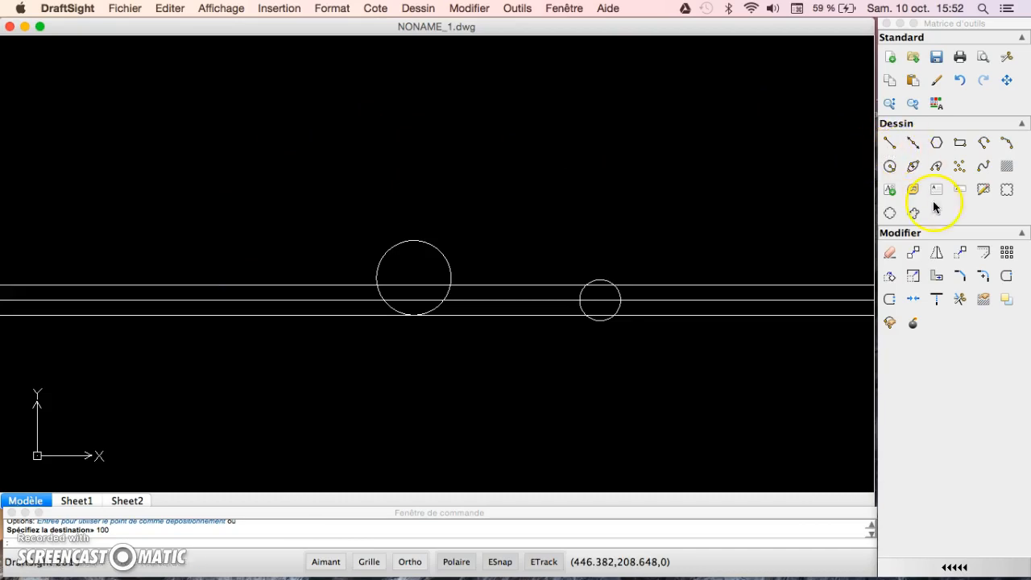
# - Copy the lowest horizontal line 65 straight up, using the large circle's bottom point as the base point
pyautogui.click(915, 255)
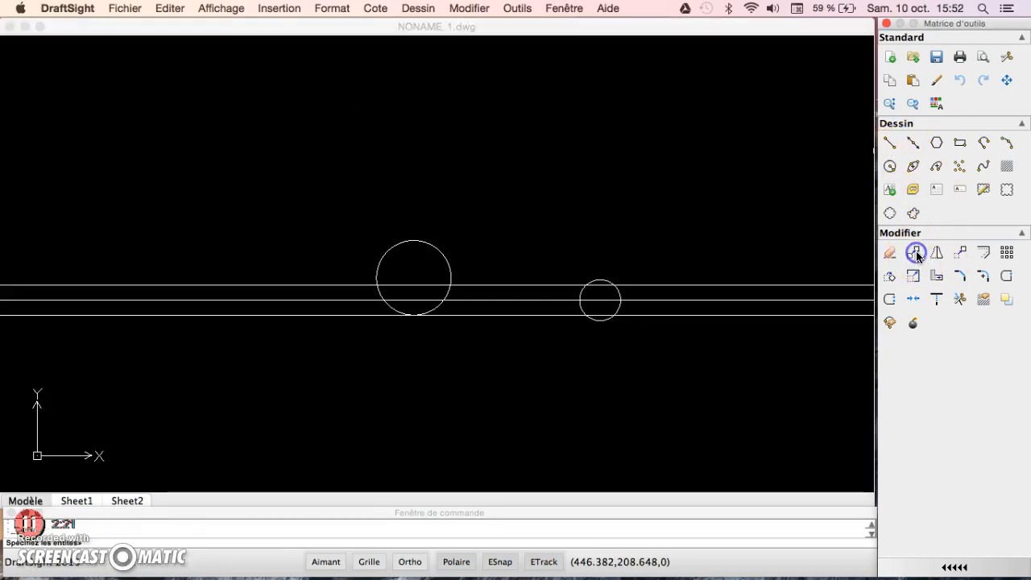
pyautogui.click(256, 315)
pyautogui.press('Return')
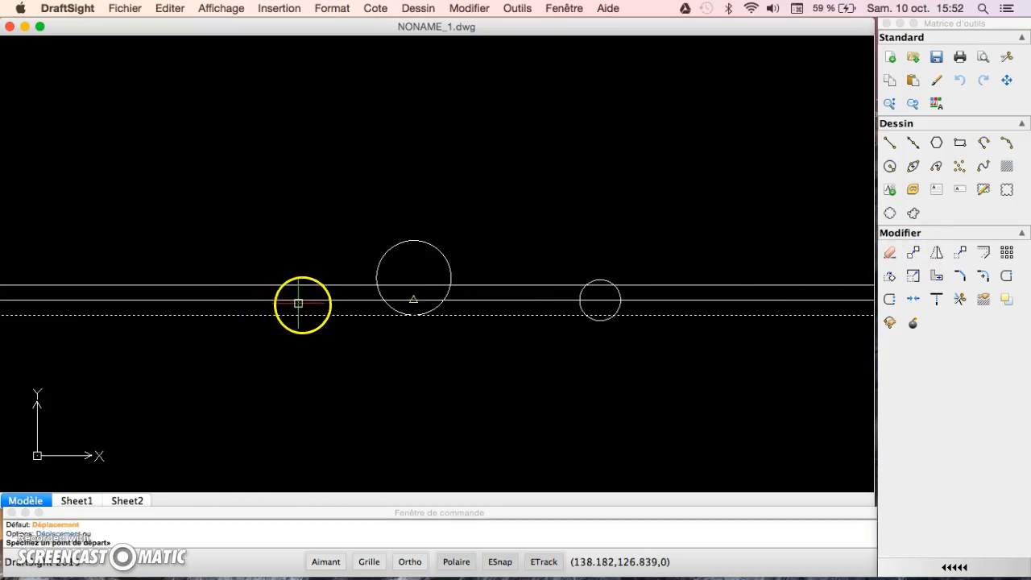
pyautogui.click(414, 315)
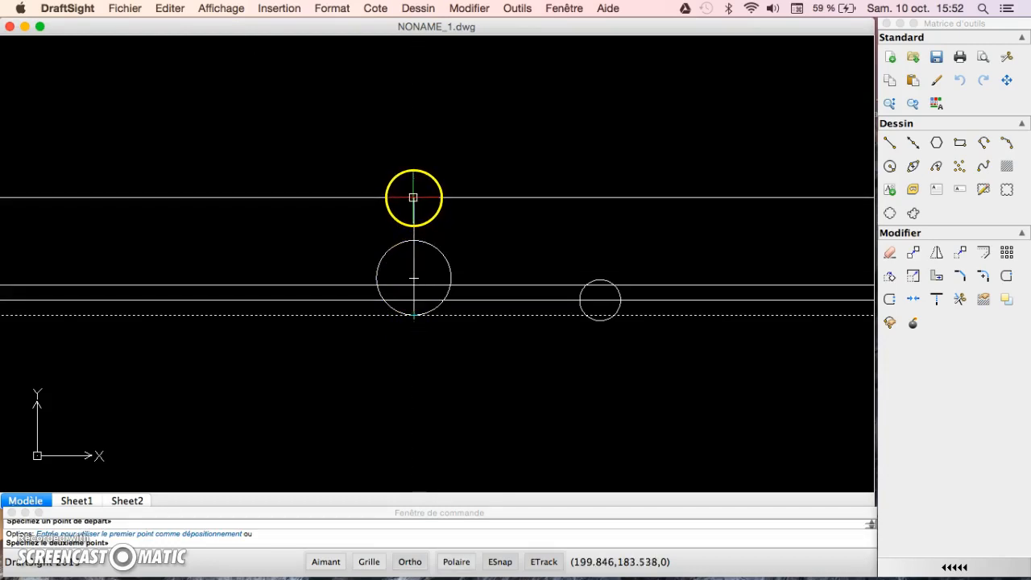
pyautogui.write('65')
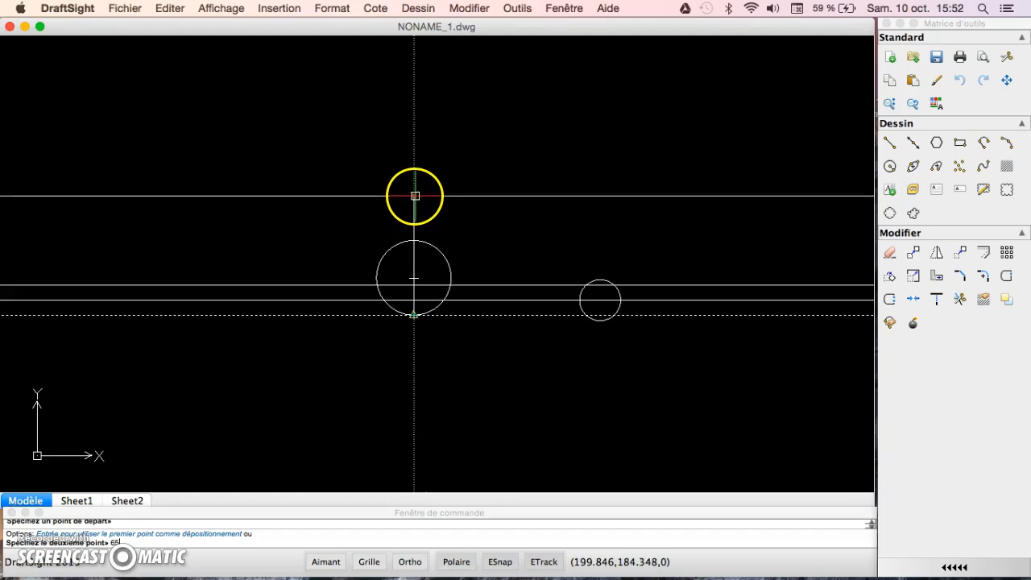
pyautogui.press('Escape')
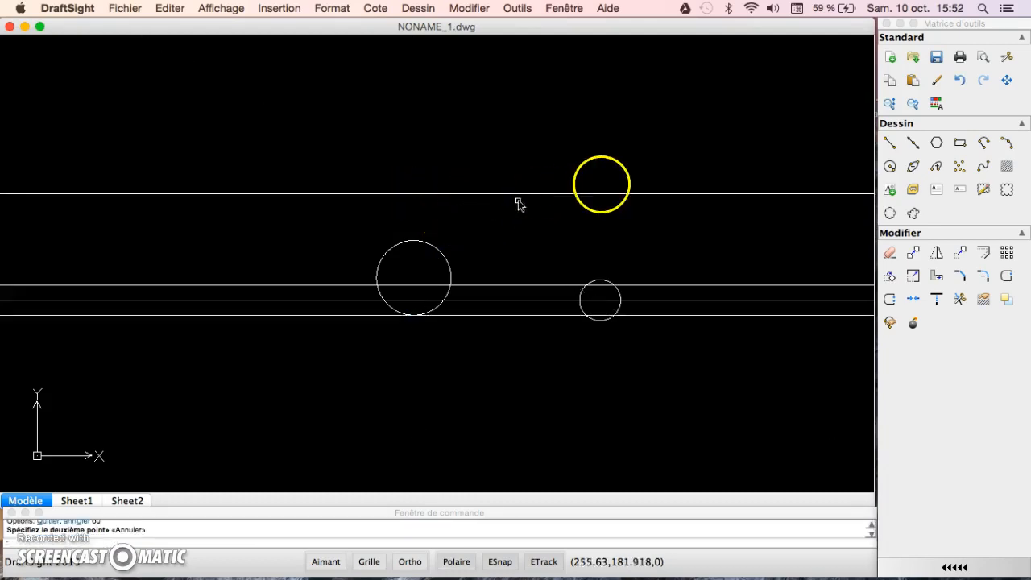
# - Try to copy the upper horizontal line straight up from its midpoint at distances of 8 and 16
pyautogui.click(913, 253)
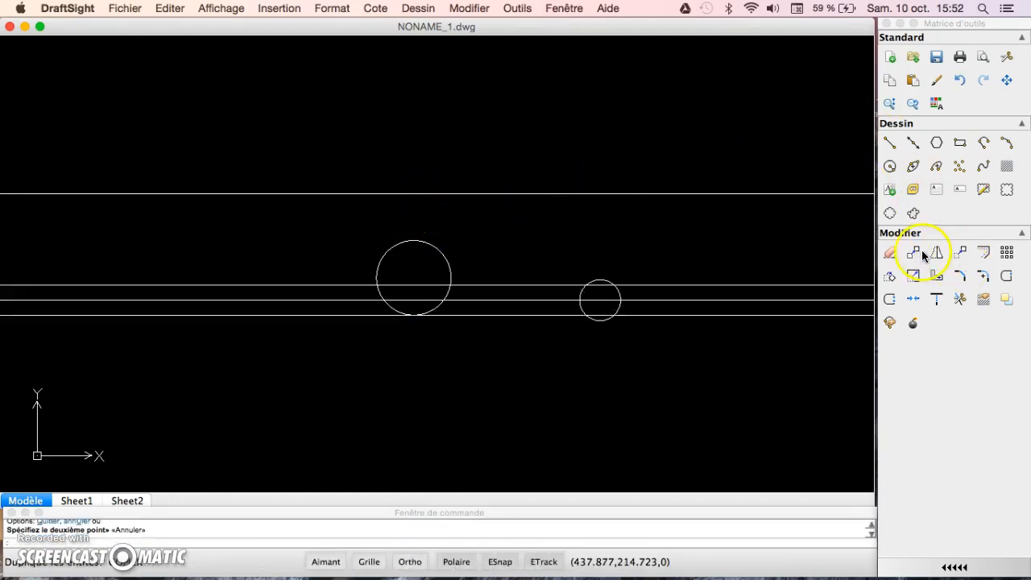
pyautogui.click(414, 194)
pyautogui.press('Return')
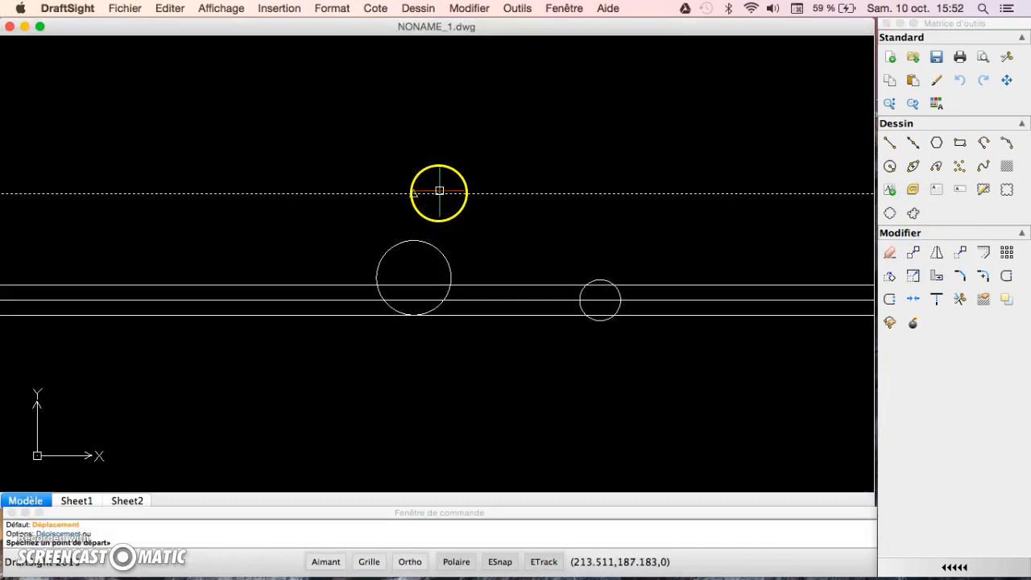
pyautogui.click(414, 193)
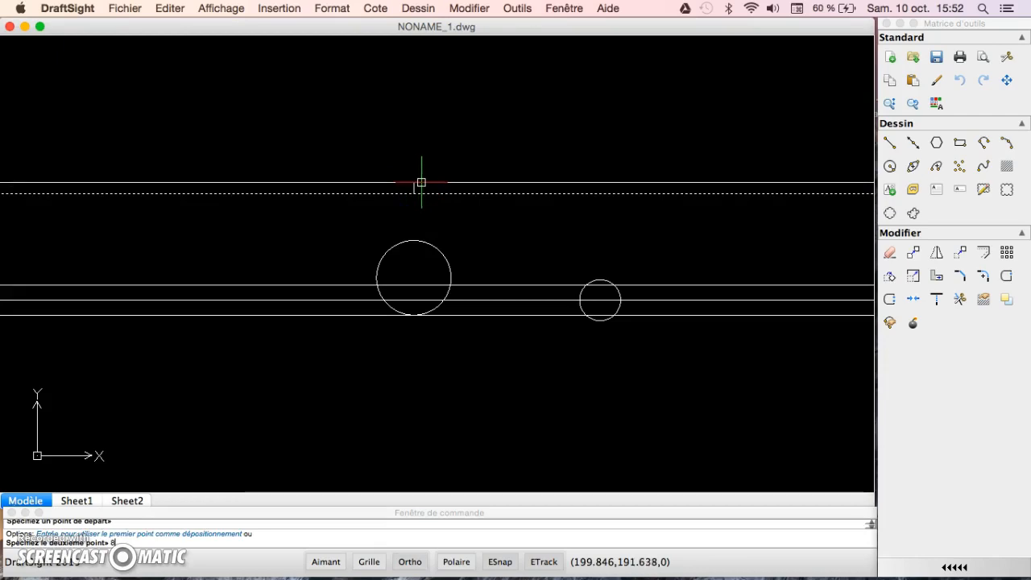
pyautogui.click(414, 178)
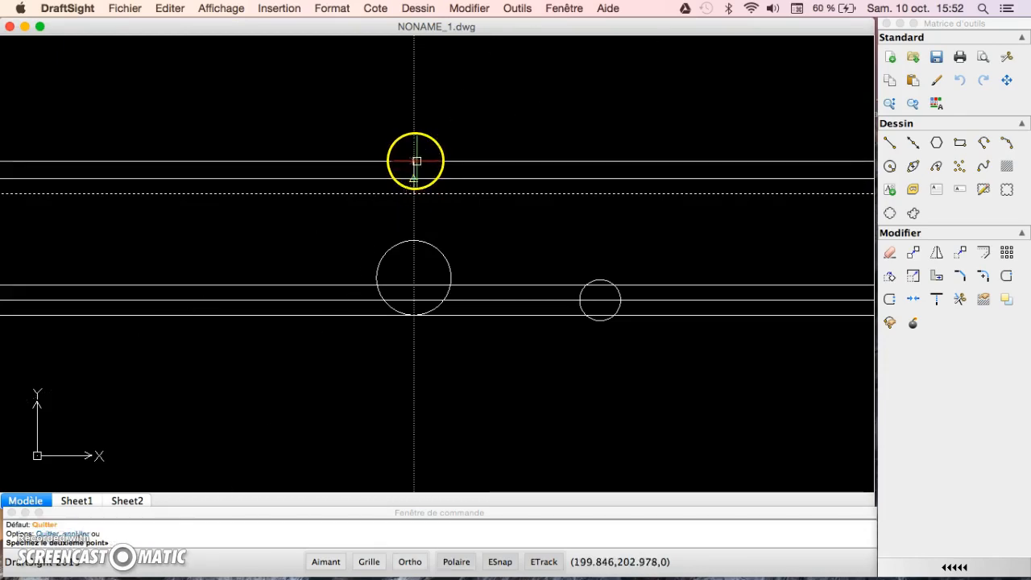
pyautogui.write('1')
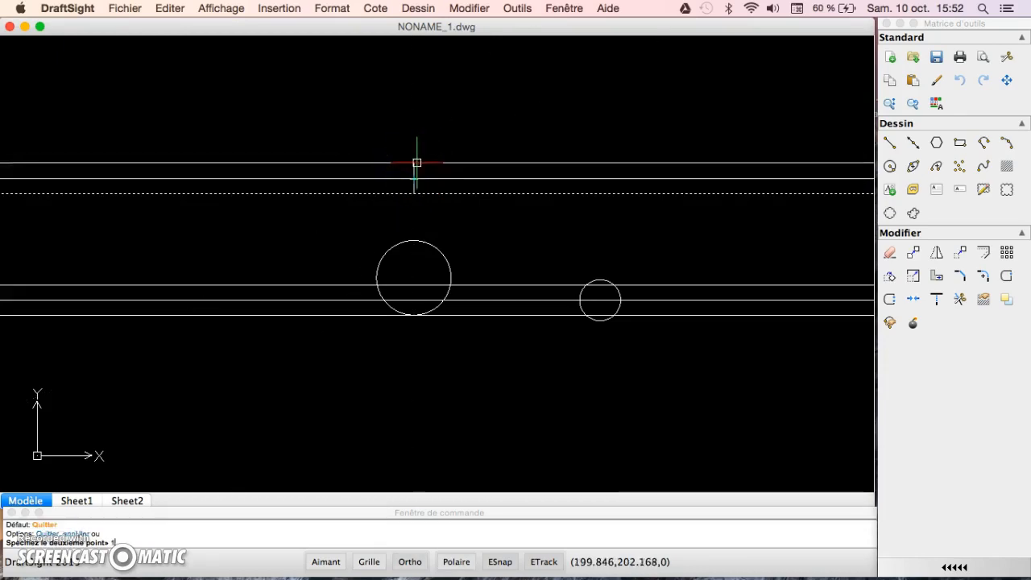
pyautogui.write('6')
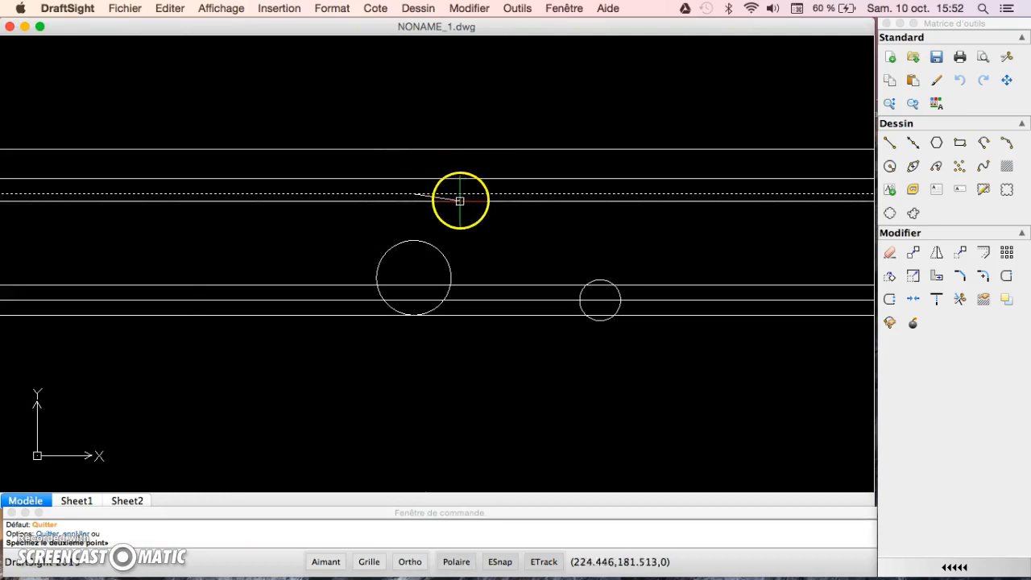
pyautogui.press('Escape')
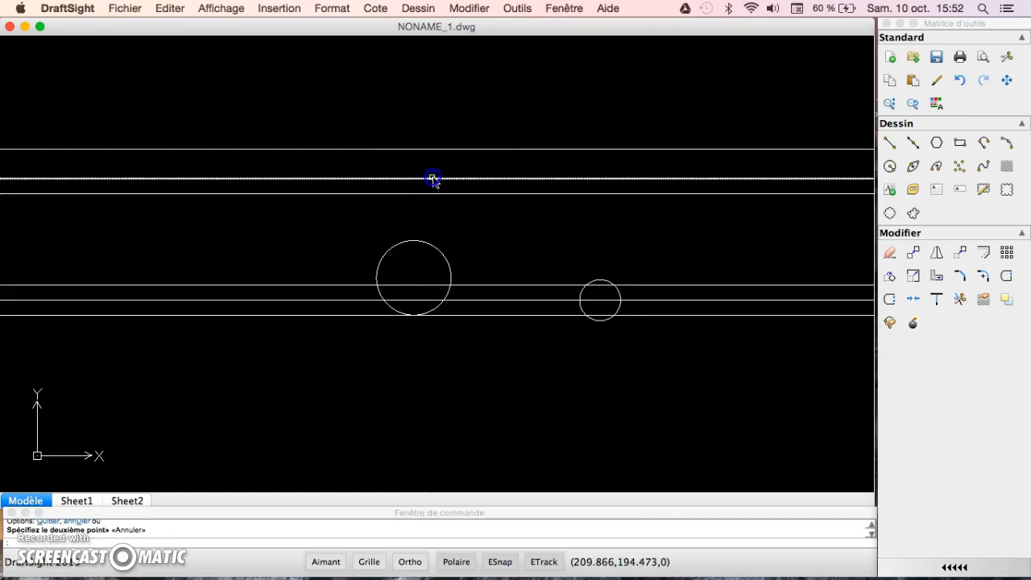
# - Delete the two new copies above the upper horizontal line
pyautogui.click(430, 178)
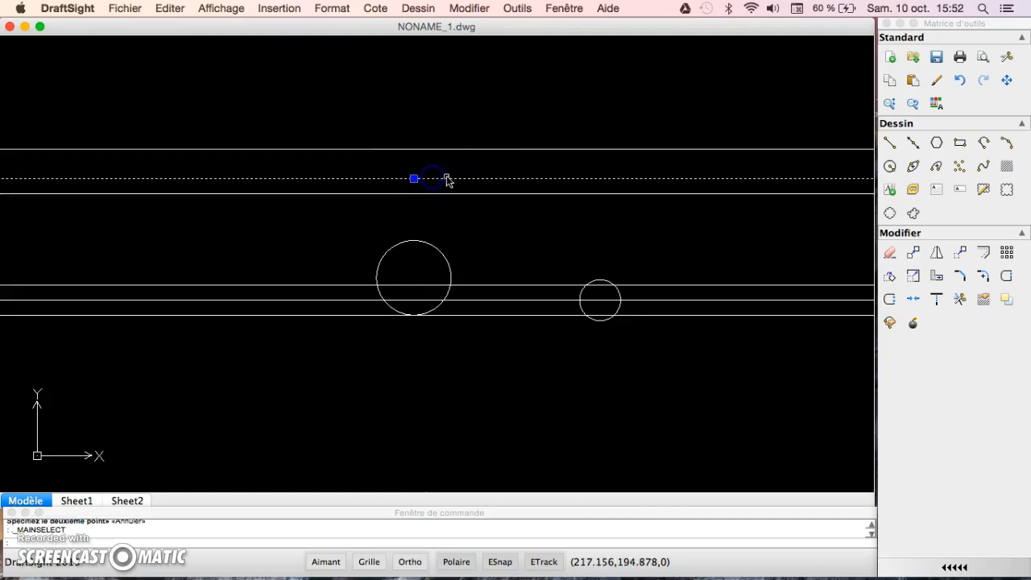
pyautogui.click(890, 255)
pyautogui.click(760, 149)
pyautogui.click(889, 252)
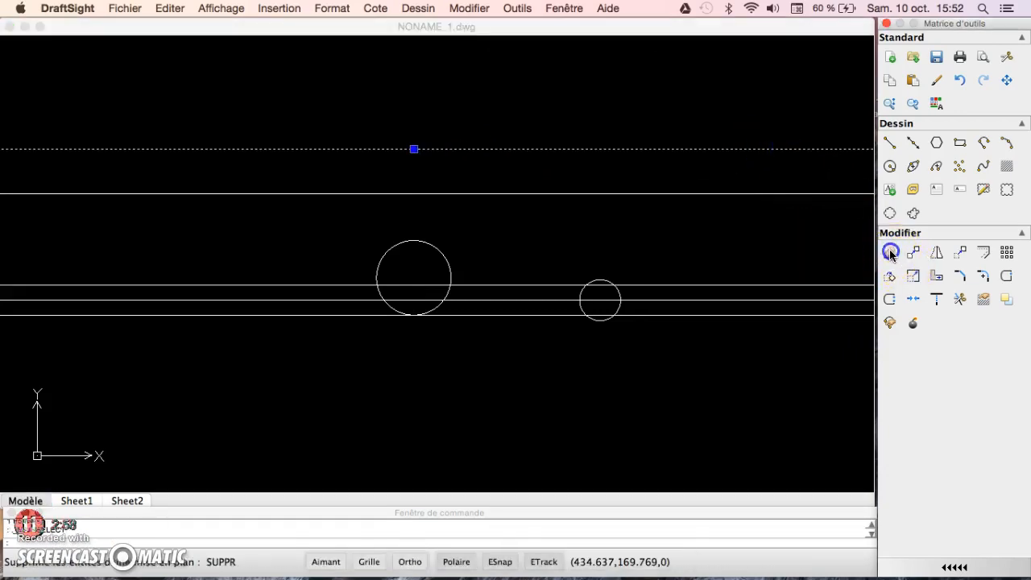
# - Copy the upper horizontal line 8 straight up, using its midpoint as the base point
pyautogui.click(913, 255)
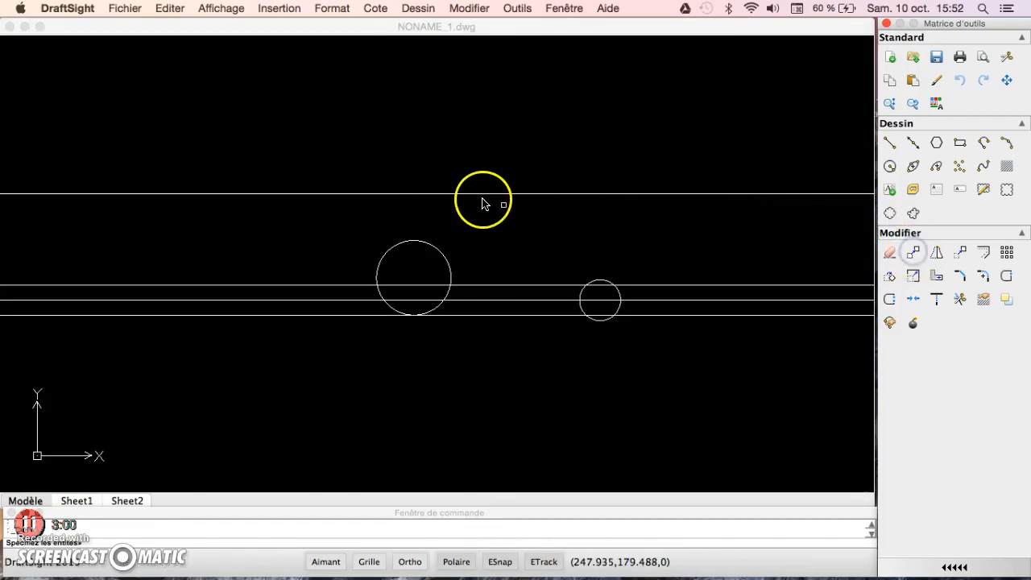
pyautogui.click(484, 194)
pyautogui.press('Return')
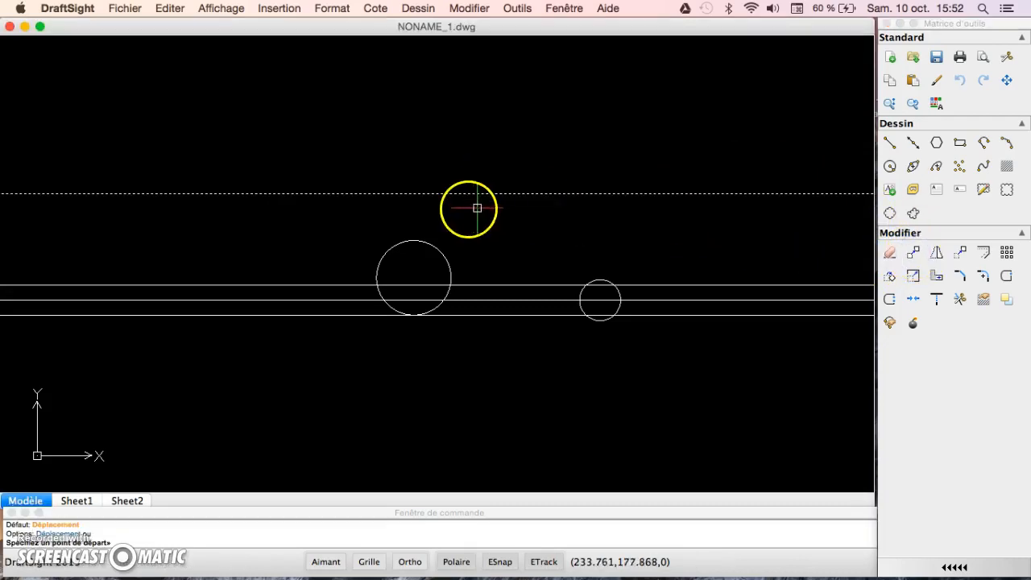
pyautogui.click(413, 193)
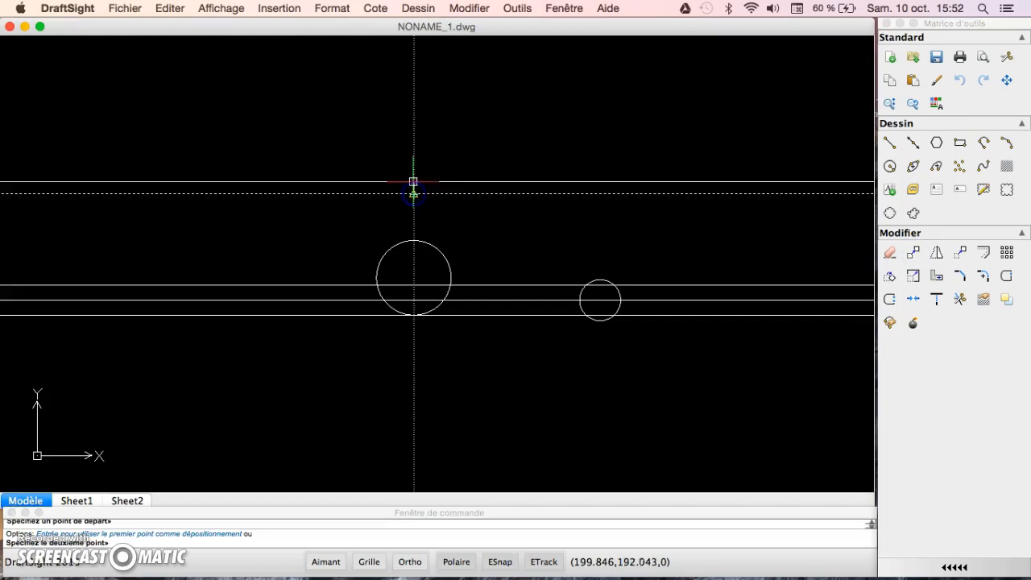
pyautogui.write('8')
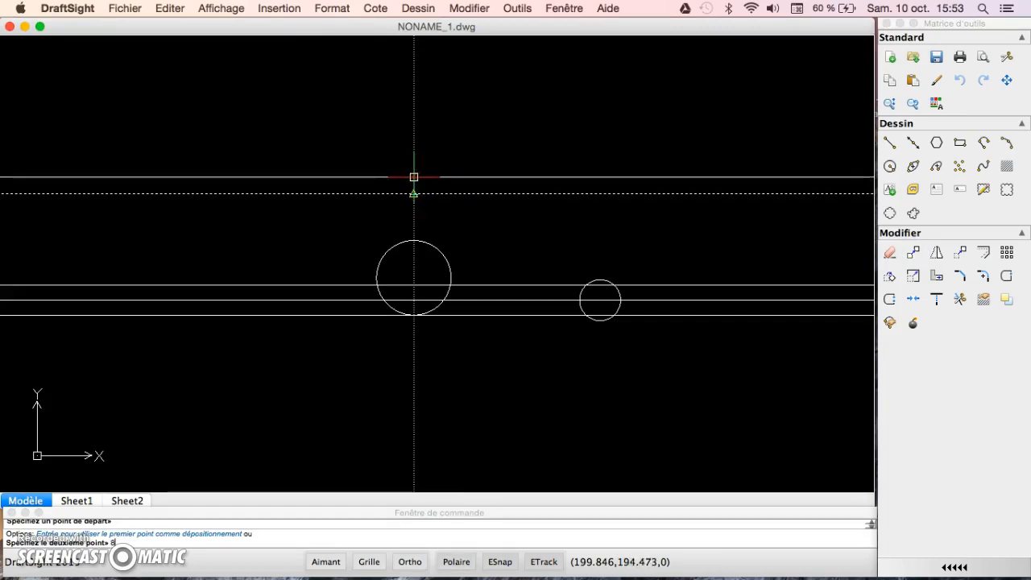
pyautogui.press('Return')
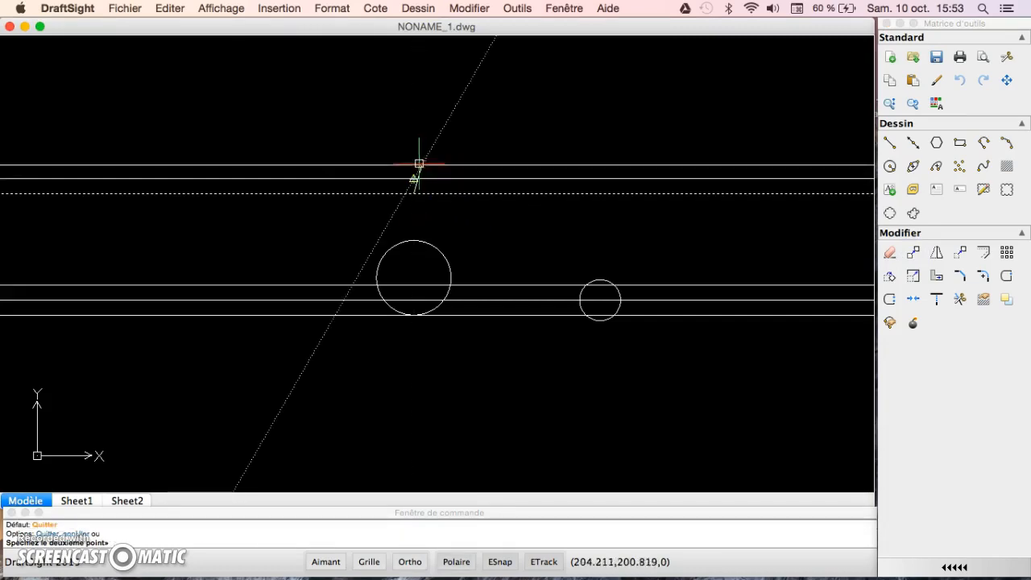
# - Try placing a second copy of the line at a distance of 16, and delete that topmost copy
pyautogui.click(435, 168)
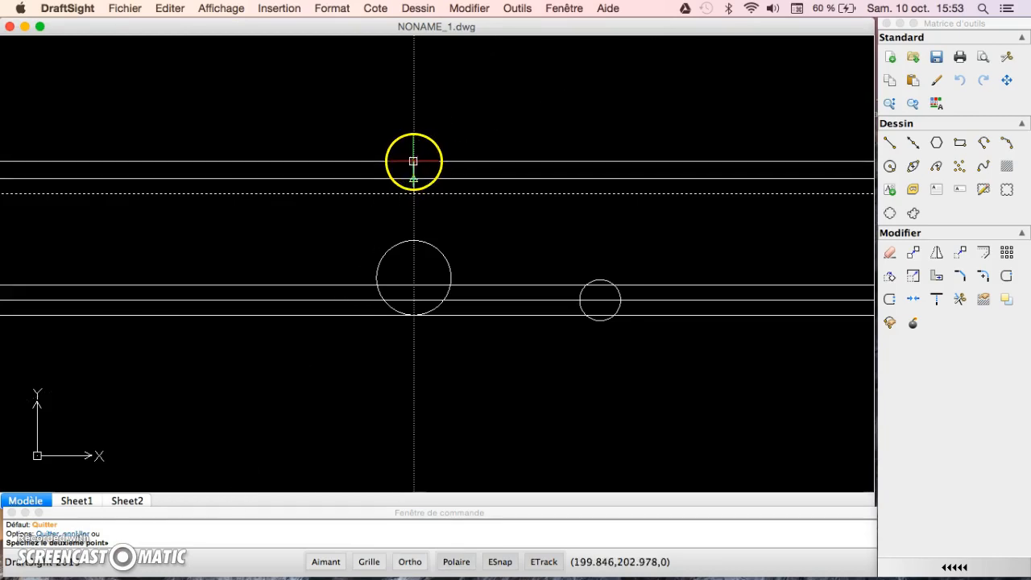
pyautogui.write('16')
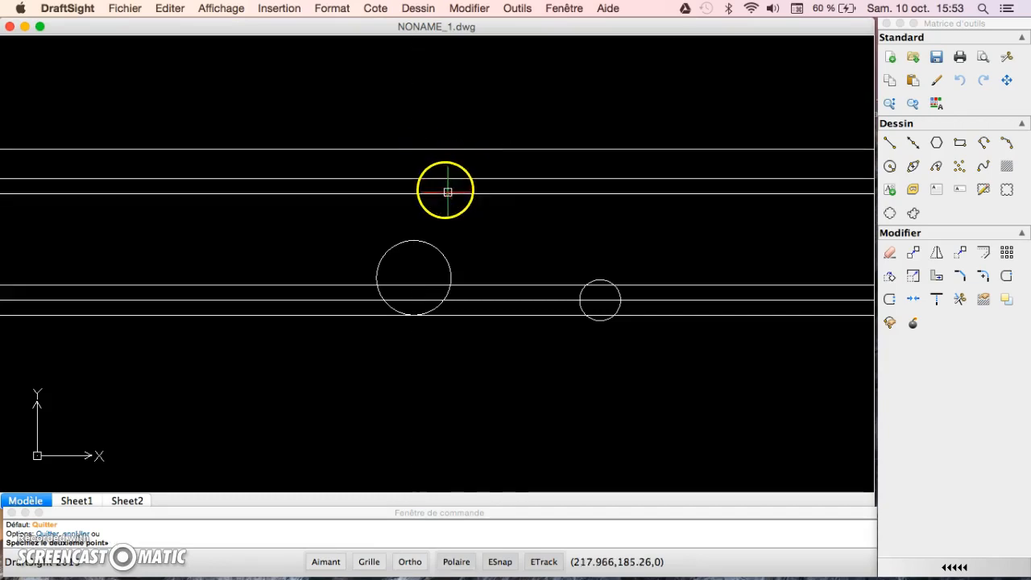
pyautogui.press('Escape')
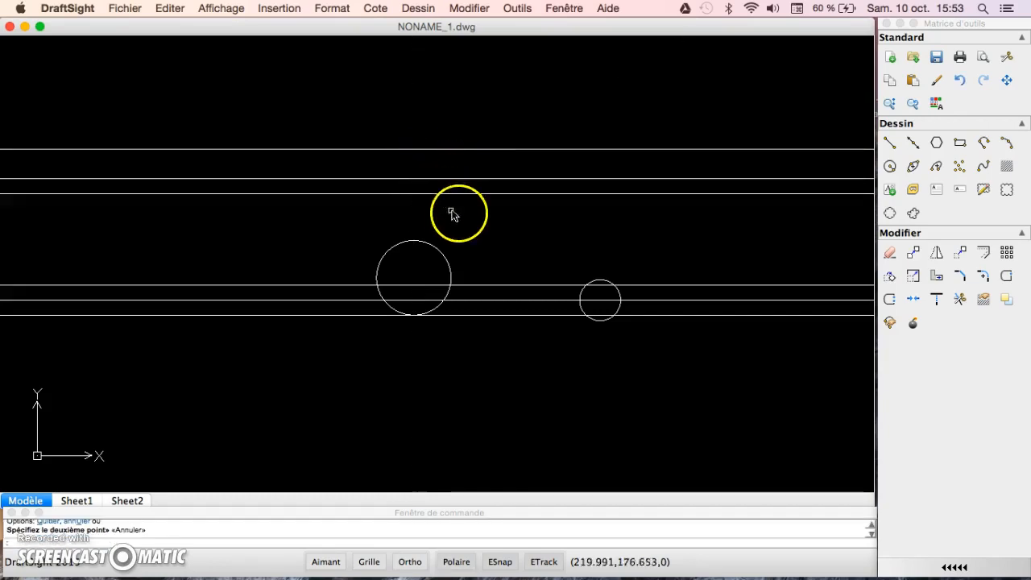
pyautogui.click(457, 152)
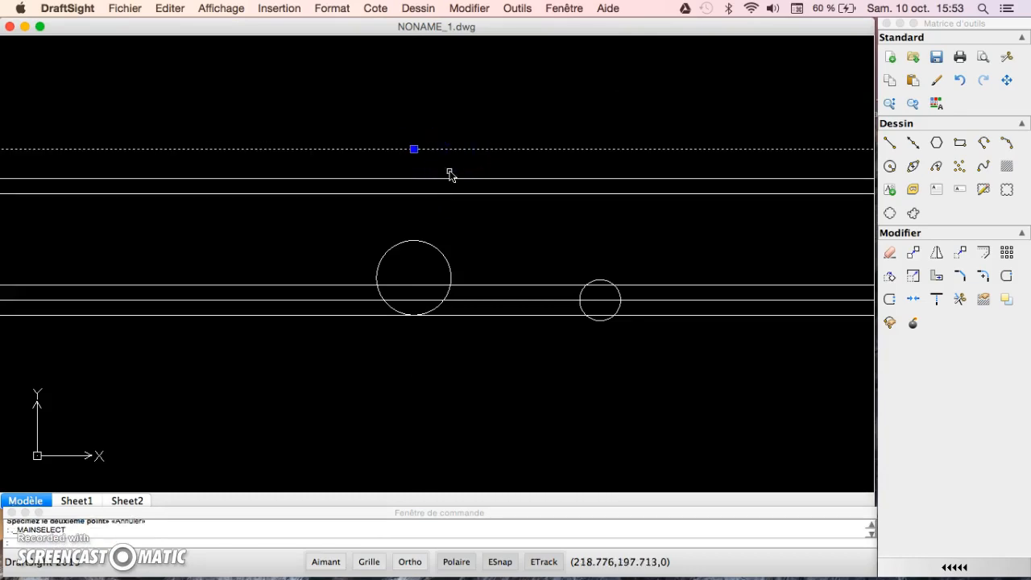
pyautogui.click(889, 252)
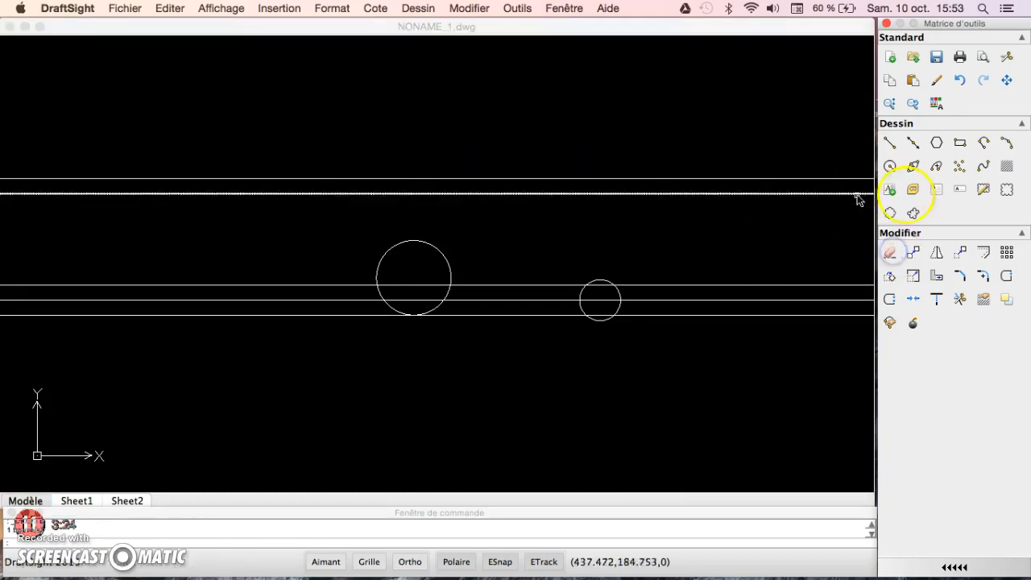
# - Copy the topmost horizontal line 8 straight up from its midpoint to complete the upper group of three lines
pyautogui.click(914, 253)
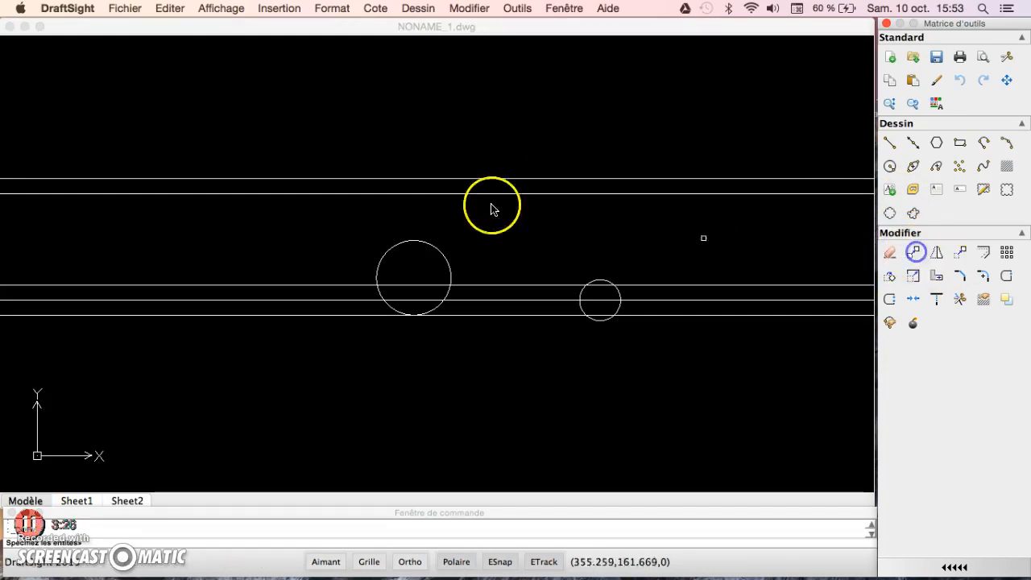
pyautogui.click(401, 178)
pyautogui.press('Return')
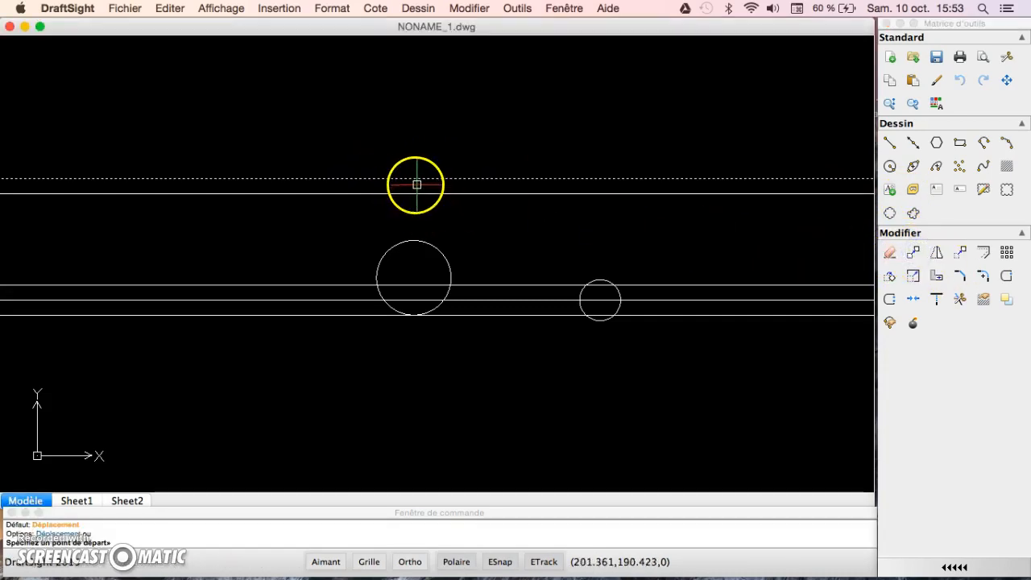
pyautogui.click(413, 178)
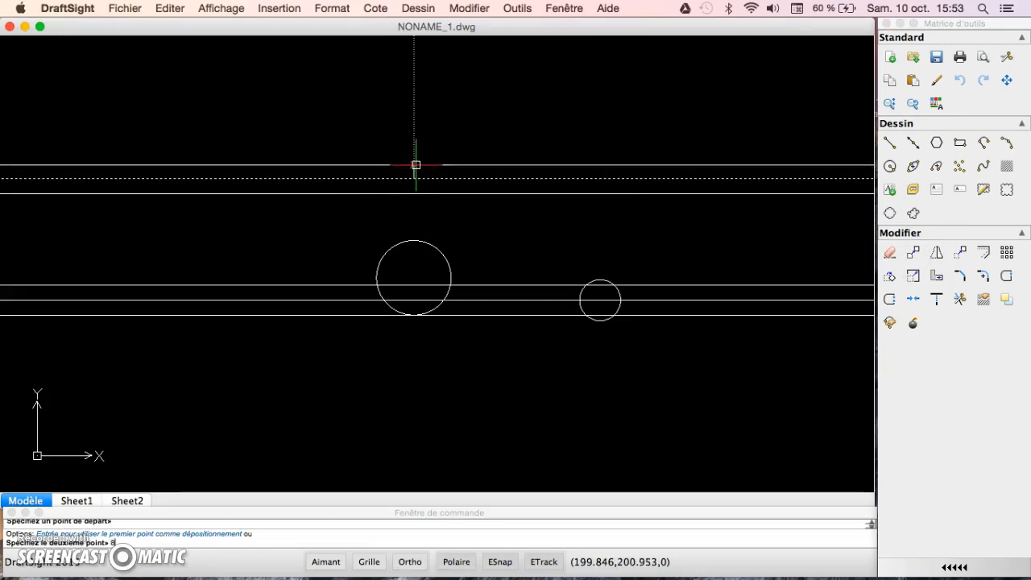
pyautogui.press('Return')
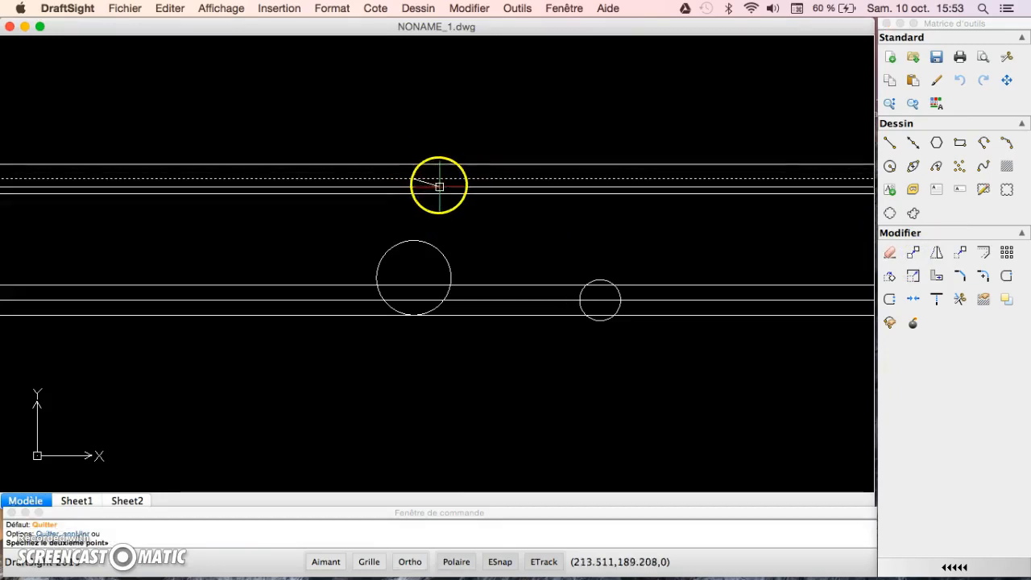
pyautogui.press('Escape')
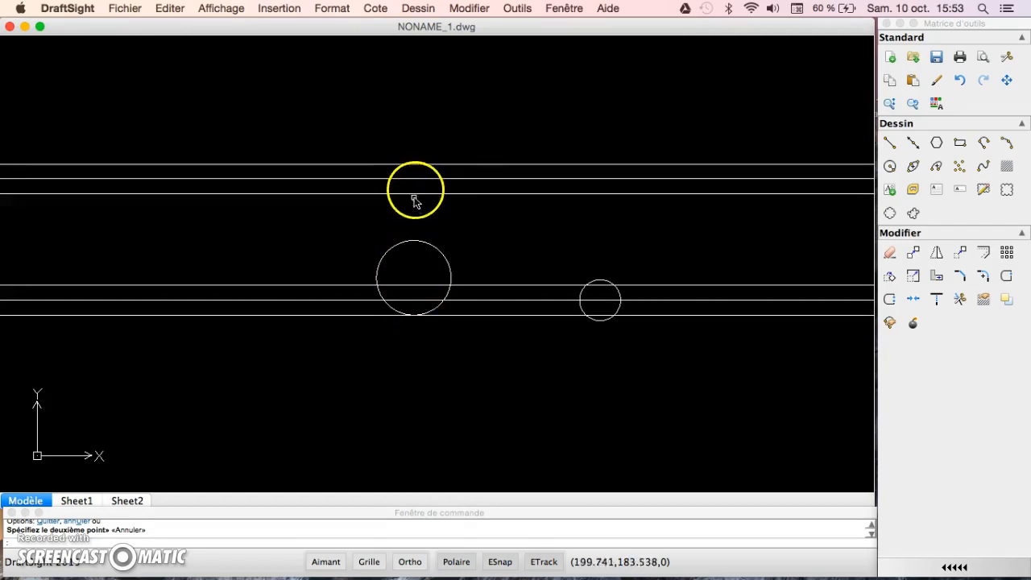
# - Draw a circle of radius 146 centred on the bottom point of the obstacle circle on the lowest line
pyautogui.click(890, 167)
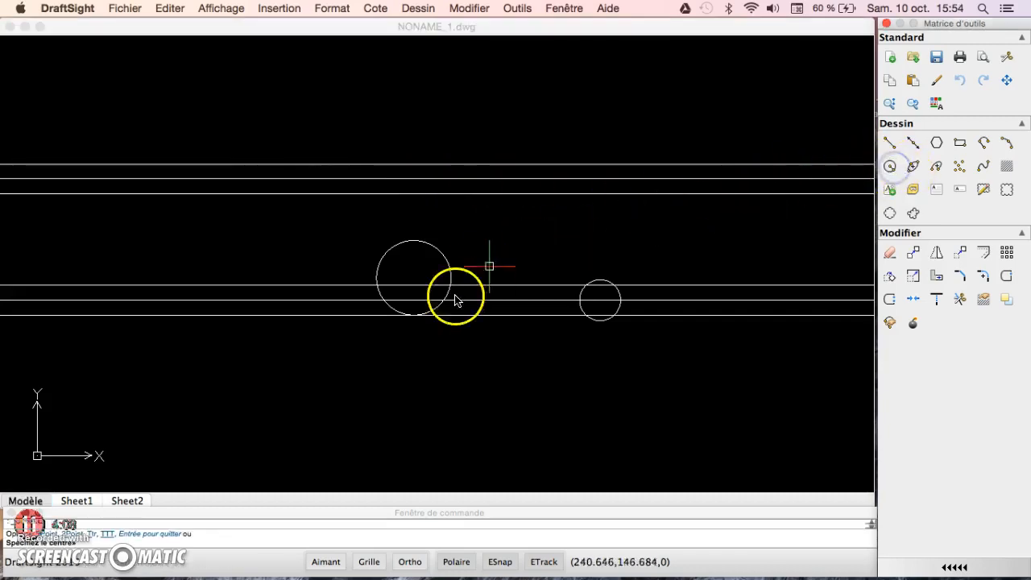
pyautogui.click(413, 315)
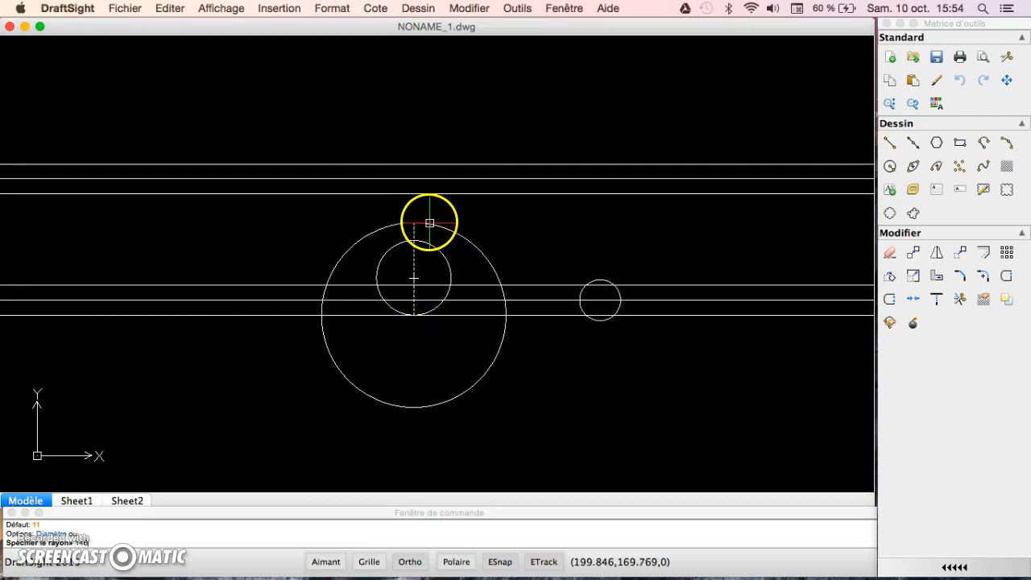
pyautogui.write('146')
pyautogui.press('Return')
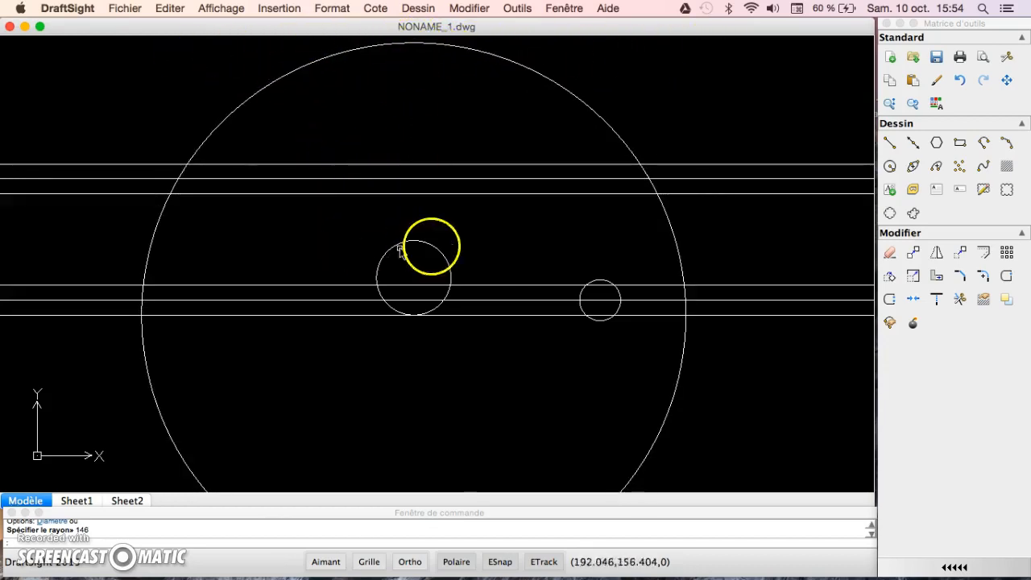
# - Draw a line from the obstacle circle's bottom point to the big circle's left intersection with the topmost line, continuing straight down to the lowest line
pyautogui.click(892, 146)
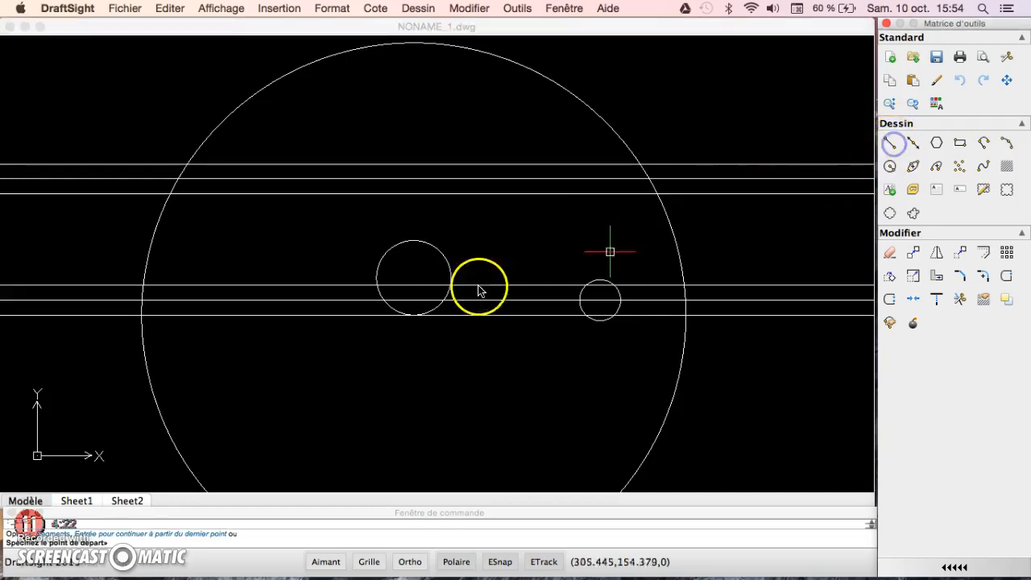
pyautogui.click(413, 315)
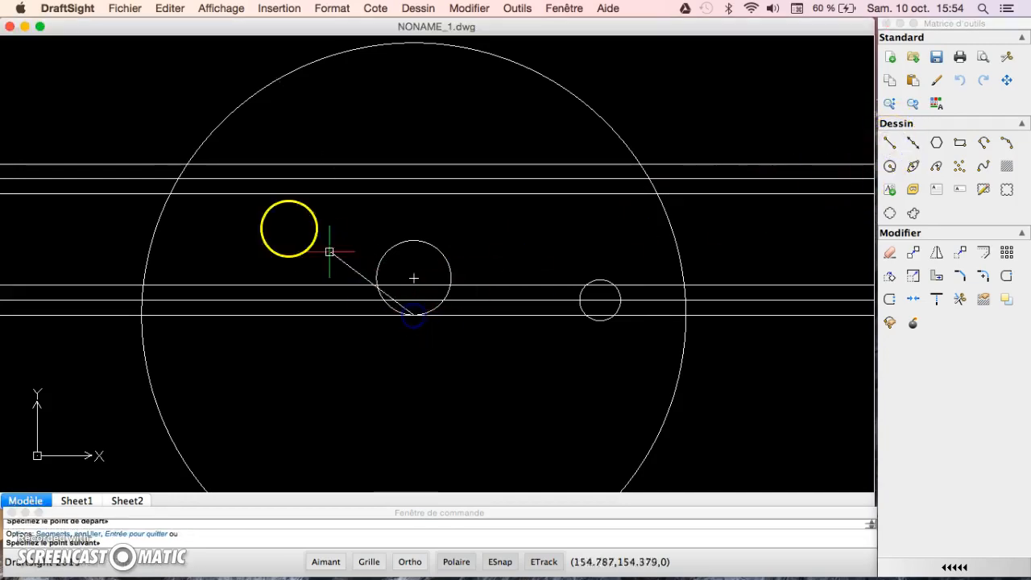
pyautogui.click(187, 164)
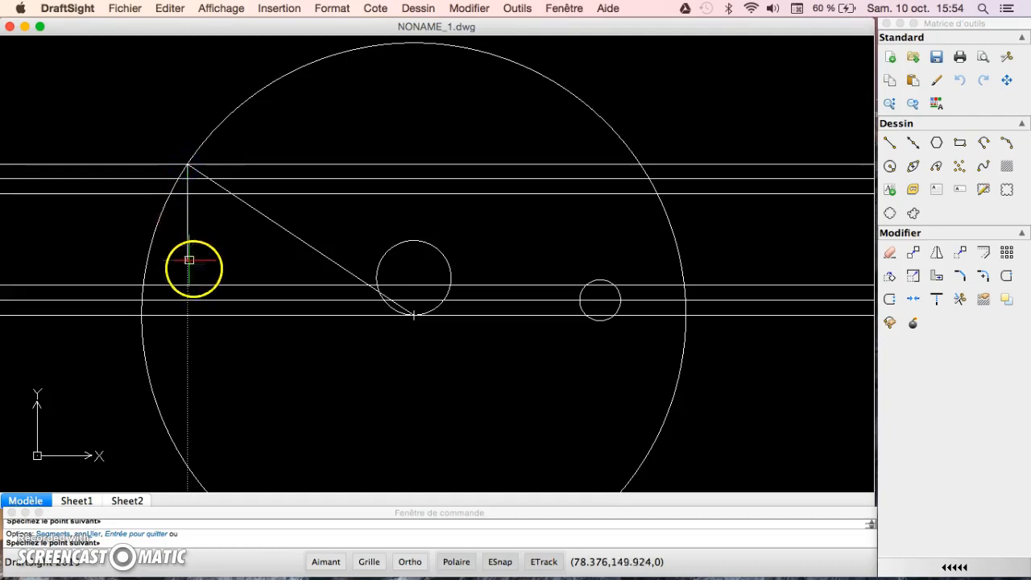
pyautogui.click(187, 315)
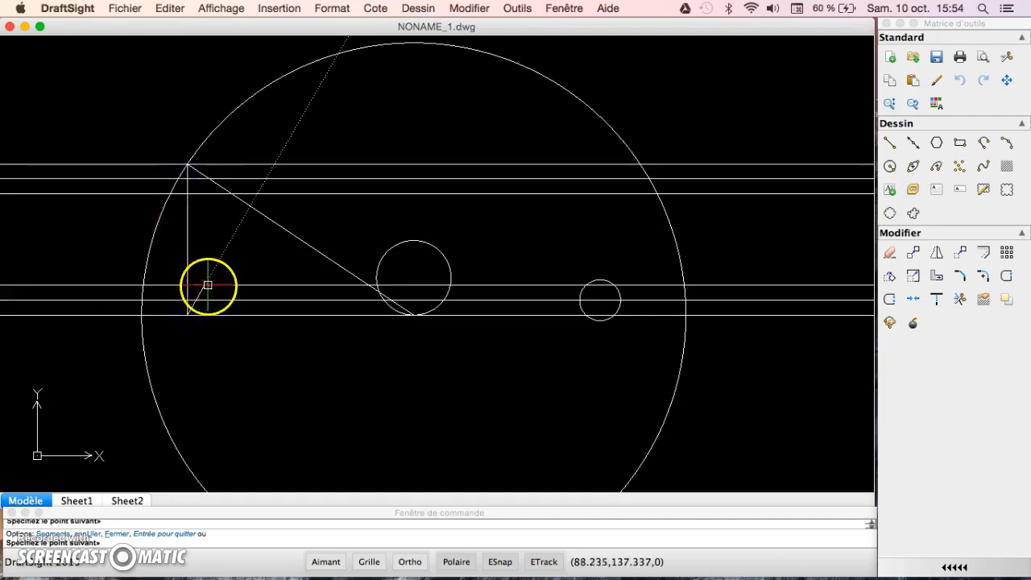
pyautogui.press('Escape')
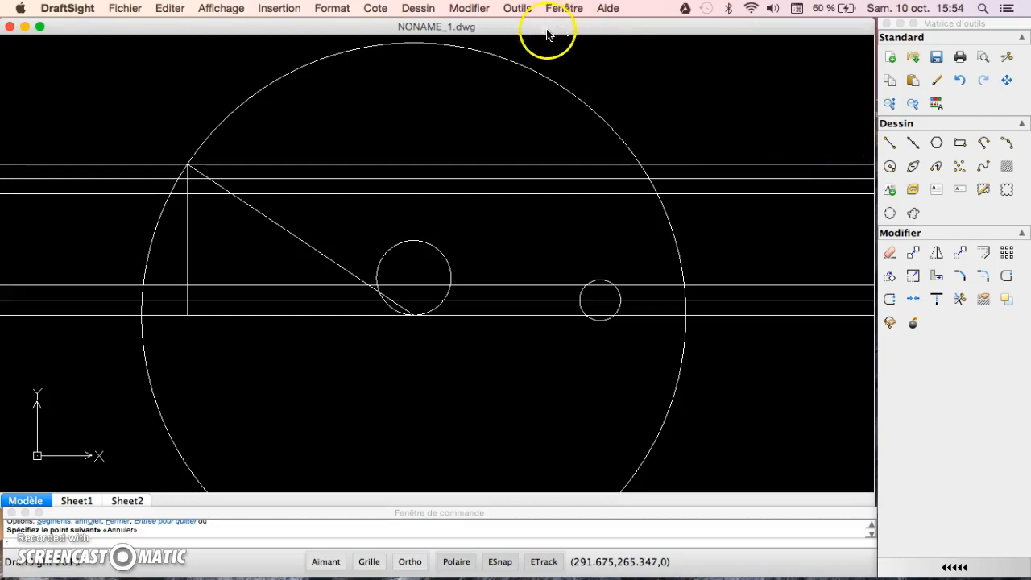
# - Draw a start-centre-end arc from the vertical line on the middle lower line, centred on that line's upper end, to the diagonal line
pyautogui.click(416, 9)
pyautogui.moveTo(421, 188)
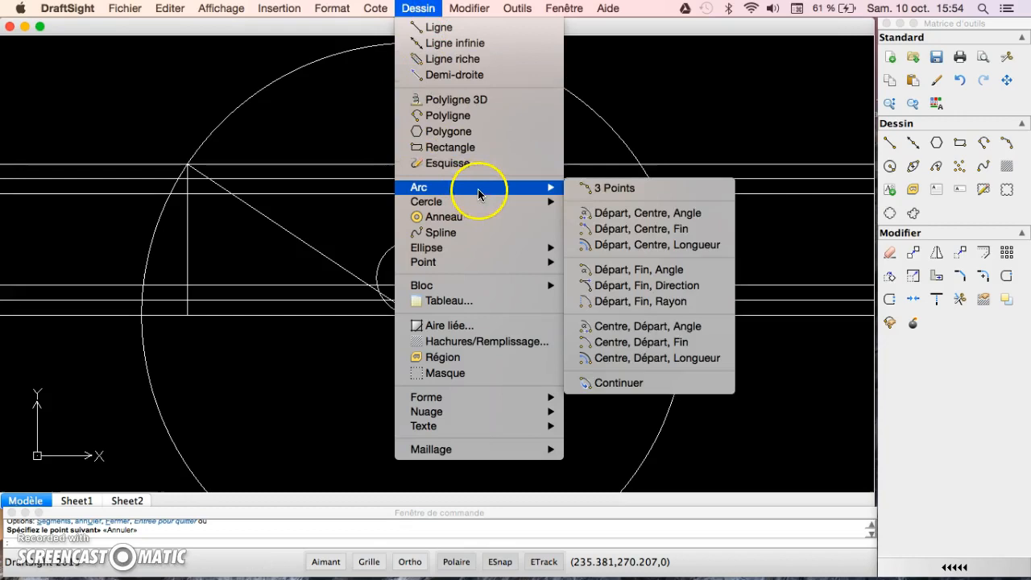
pyautogui.click(628, 231)
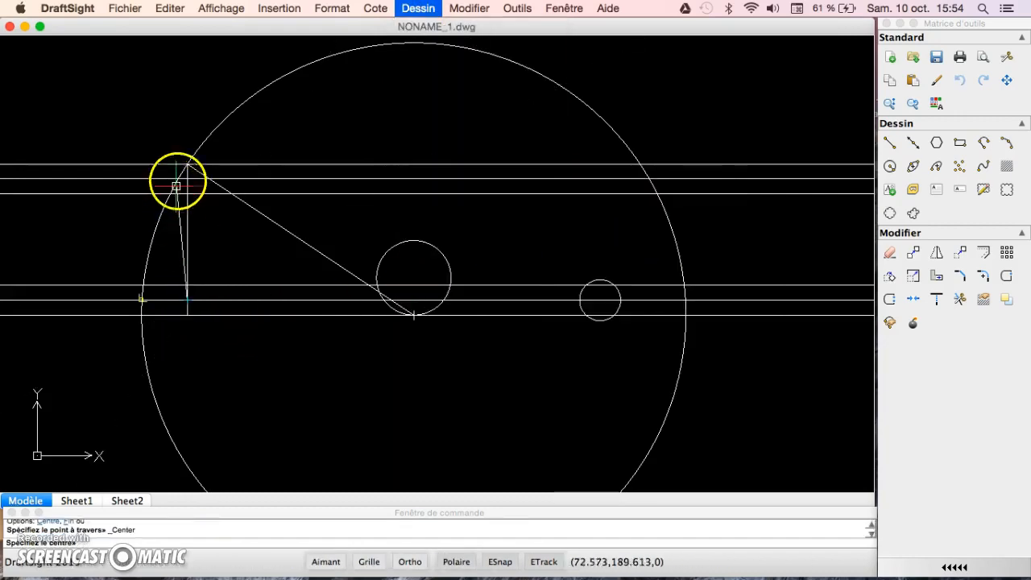
pyautogui.click(187, 164)
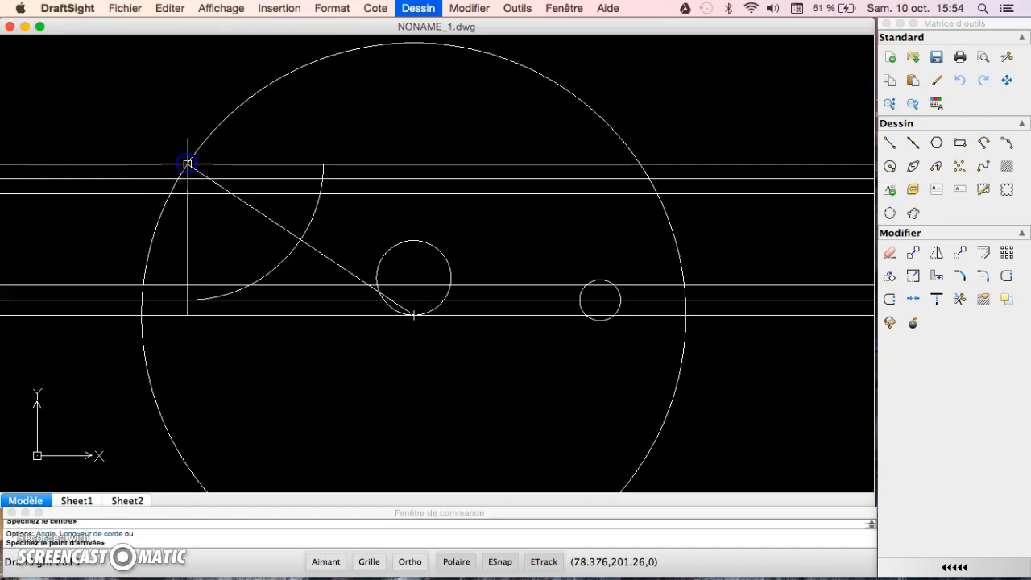
pyautogui.click(301, 239)
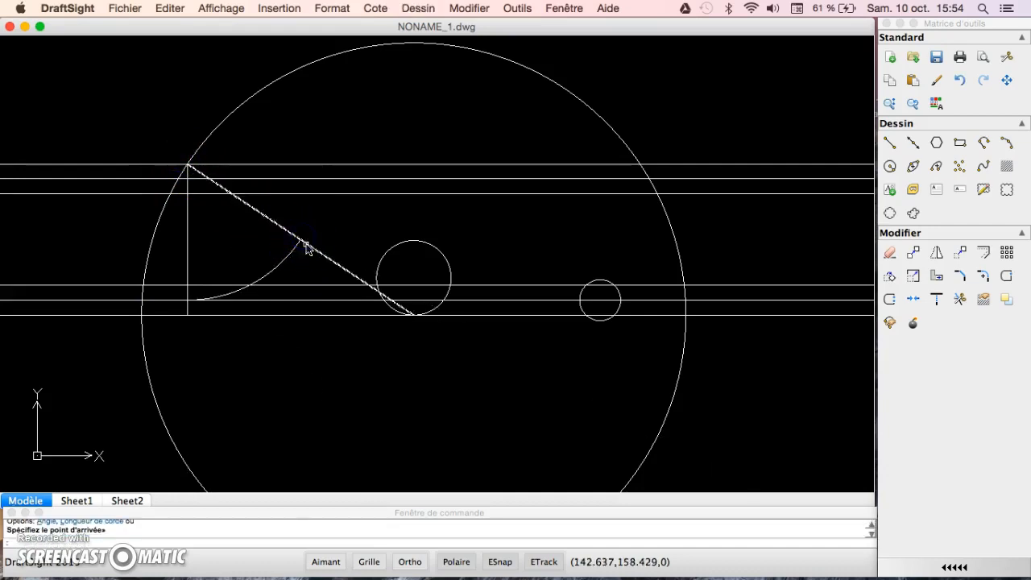
pyautogui.click(315, 254)
# - Offset the left bend arc to both its inner and outer sides, meeting the outer two lower horizontal lines
pyautogui.click(278, 267)
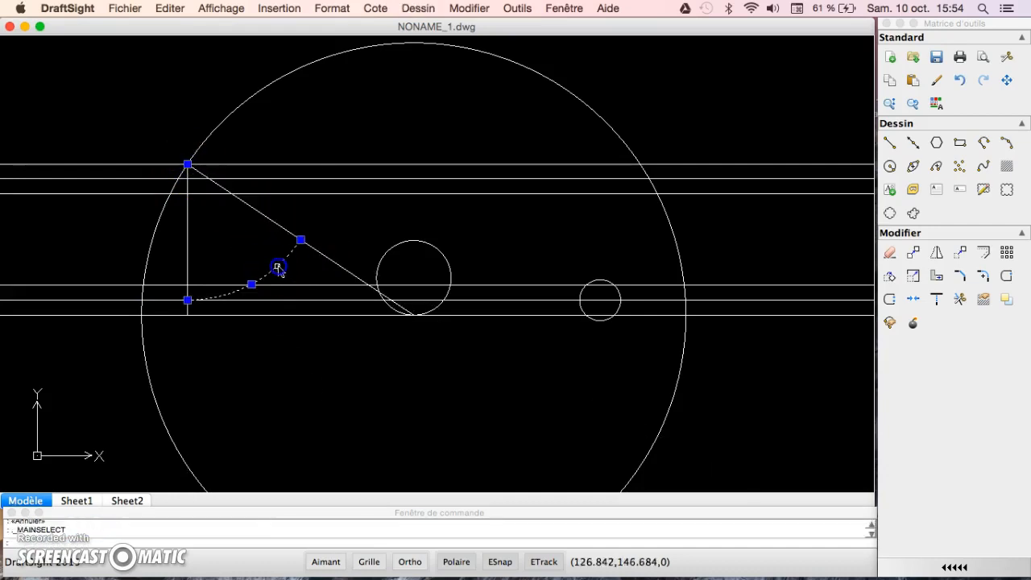
pyautogui.click(983, 252)
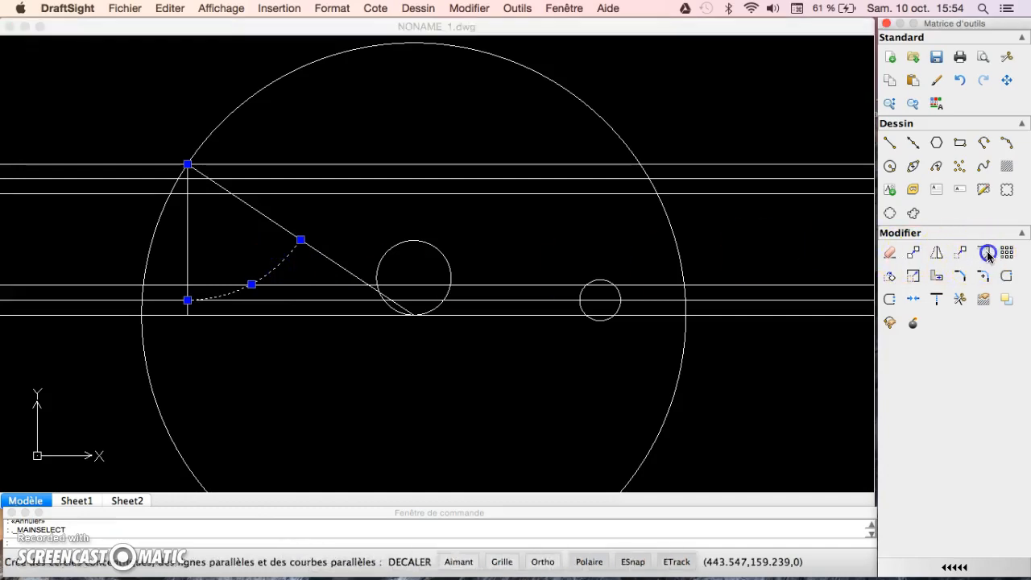
pyautogui.click(257, 260)
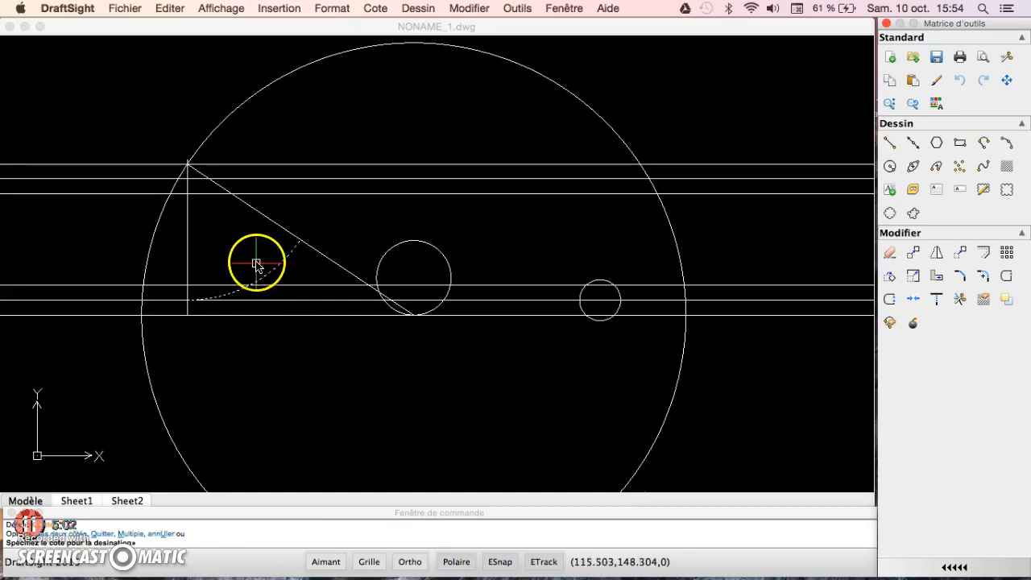
pyautogui.click(253, 258)
pyautogui.click(279, 269)
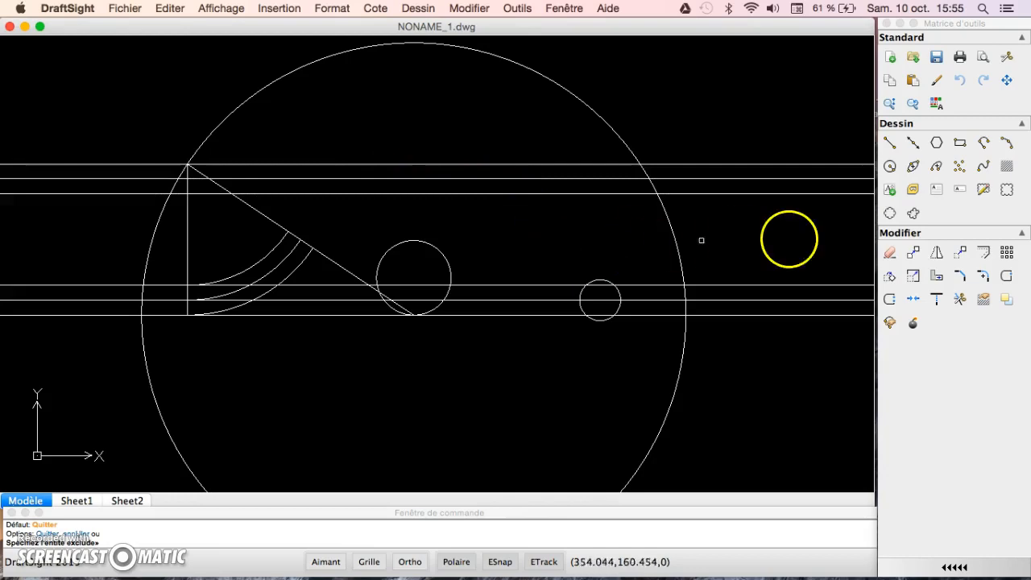
# - Draw a start-centre-end arc from the left middle arc's end, centred on the obstacle circle's bottom point, to the middle upper line
pyautogui.click(418, 9)
pyautogui.moveTo(496, 186)
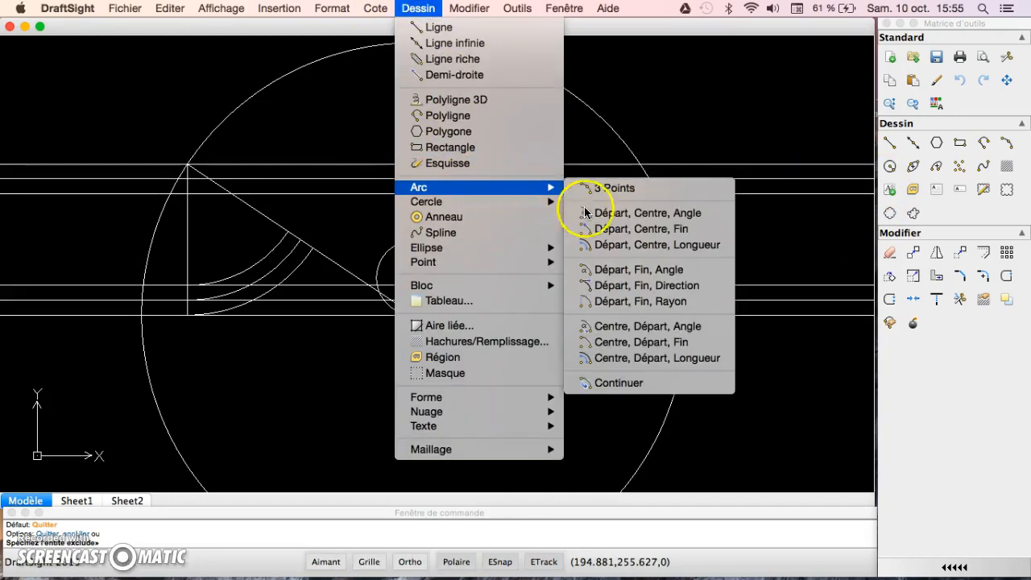
pyautogui.click(617, 229)
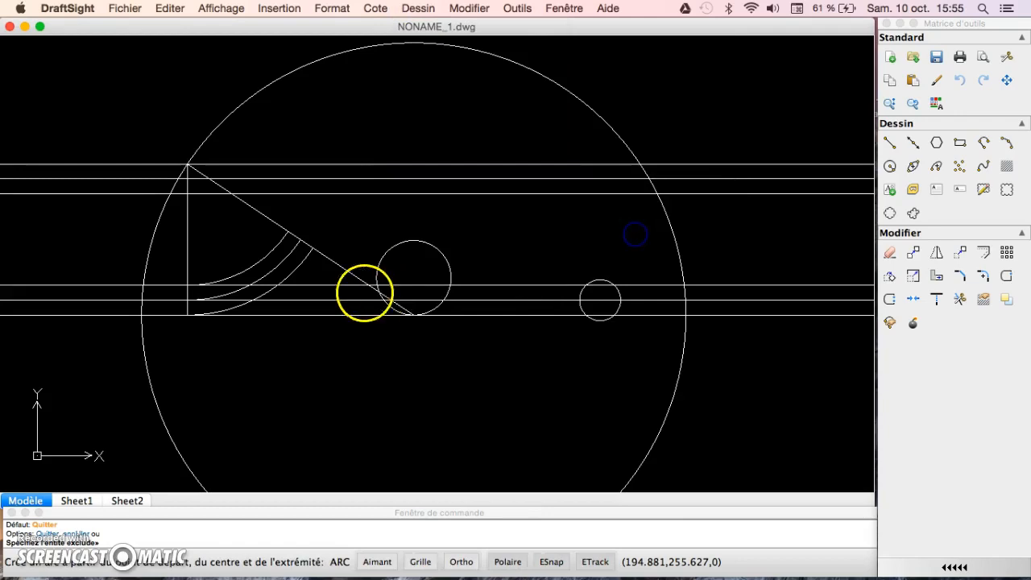
pyautogui.click(300, 239)
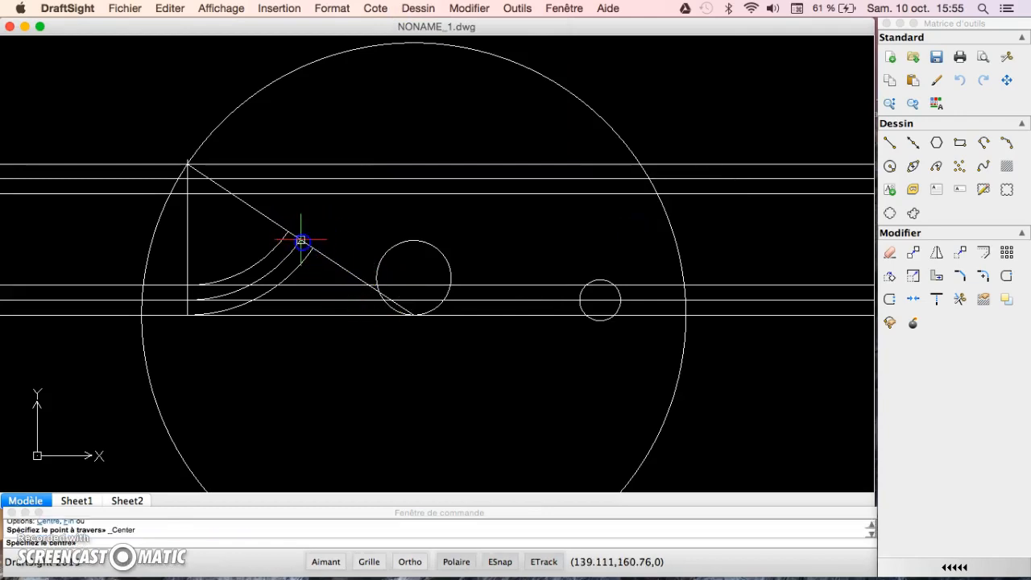
pyautogui.click(413, 315)
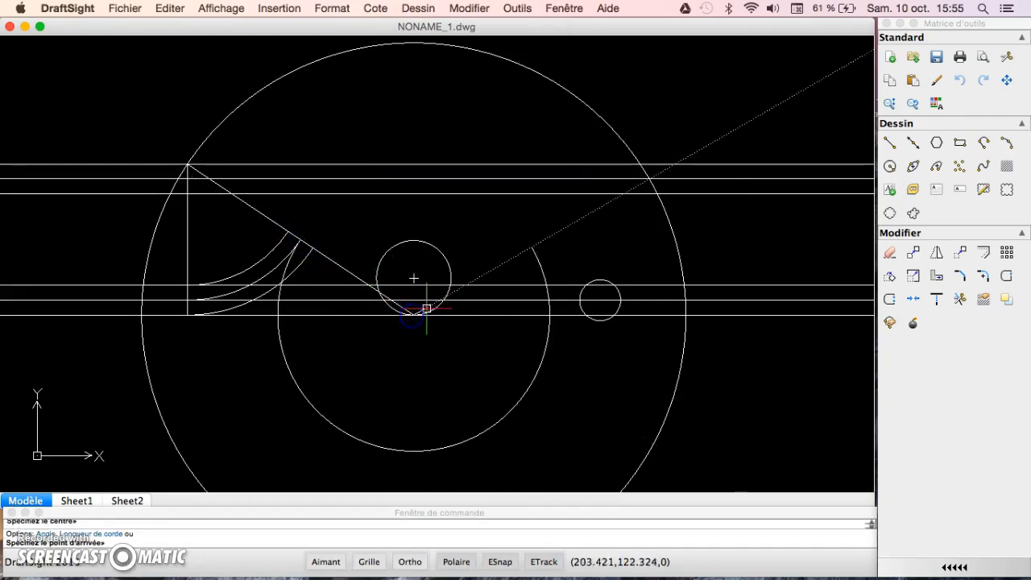
pyautogui.click(406, 179)
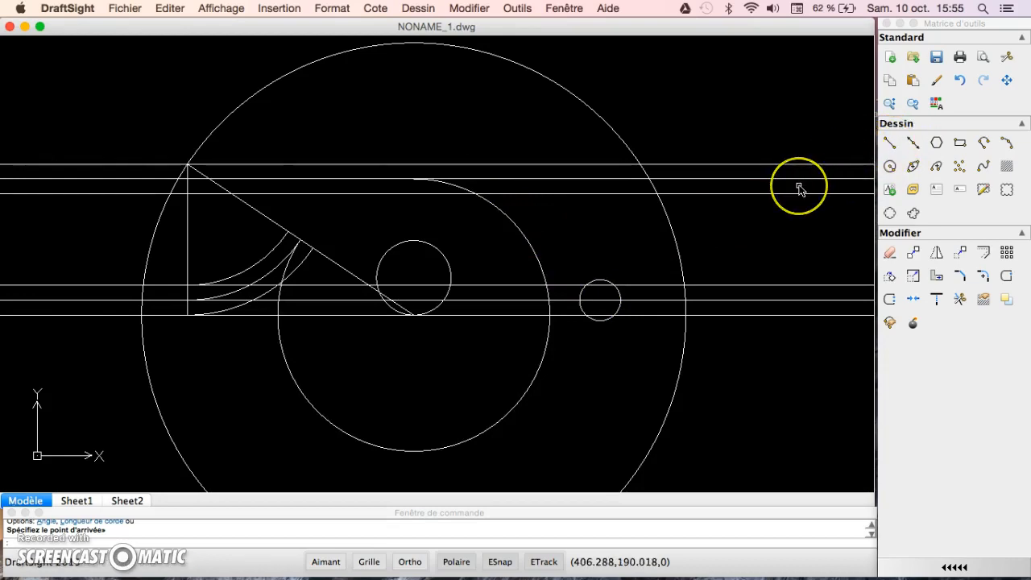
# - Draw a line from the small right circle's centre to its tangent point on the big new arc
pyautogui.scroll(1, 799, 187)
pyautogui.scroll(1, 799, 187)
pyautogui.scroll(1, 799, 187)
pyautogui.scroll(1, 799, 188)
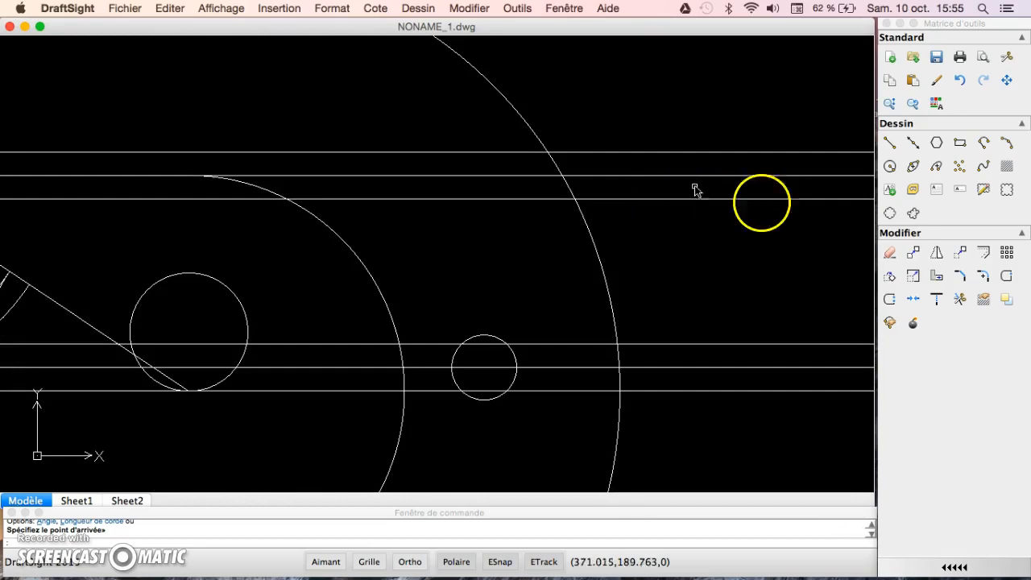
pyautogui.click(889, 142)
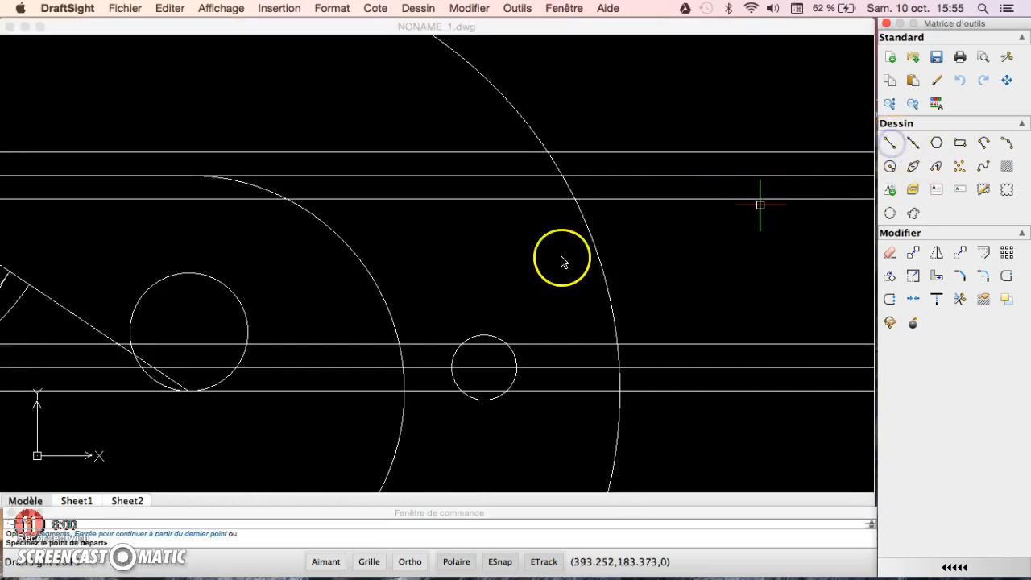
pyautogui.click(484, 368)
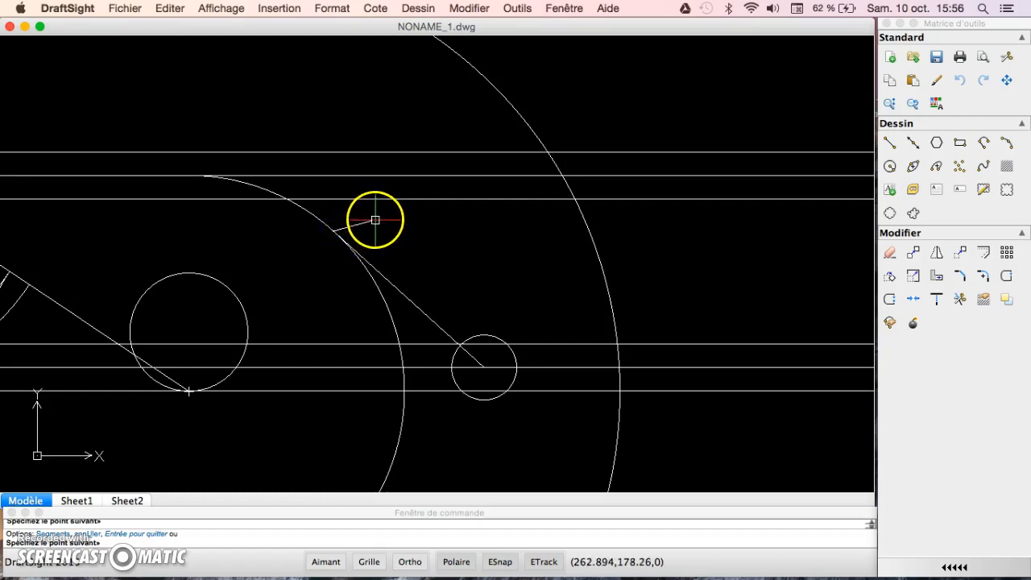
pyautogui.press('Escape')
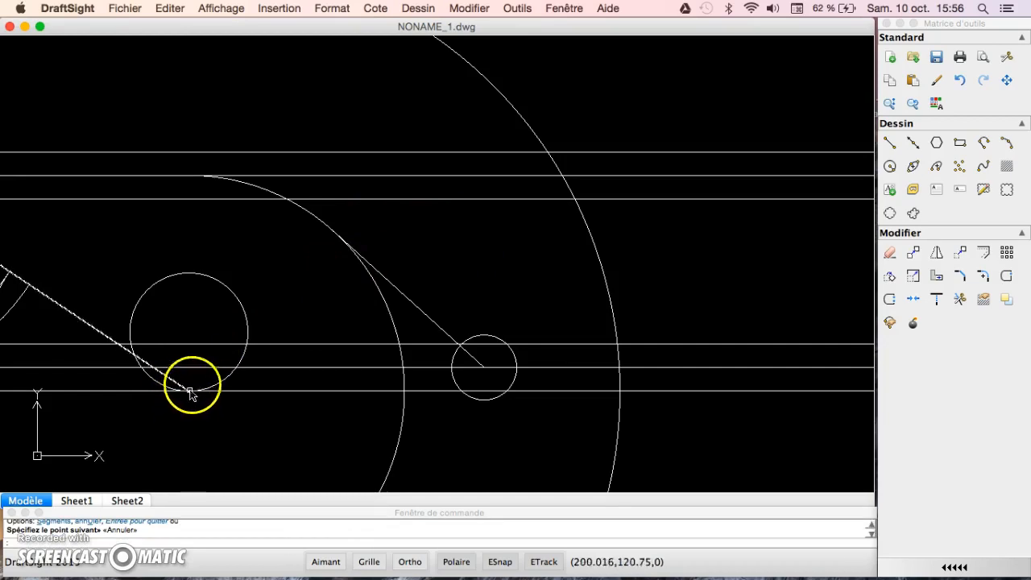
# - Draw a line from the obstacle circle's bottom point to the upper end of the tangent line
pyautogui.click(340, 239)
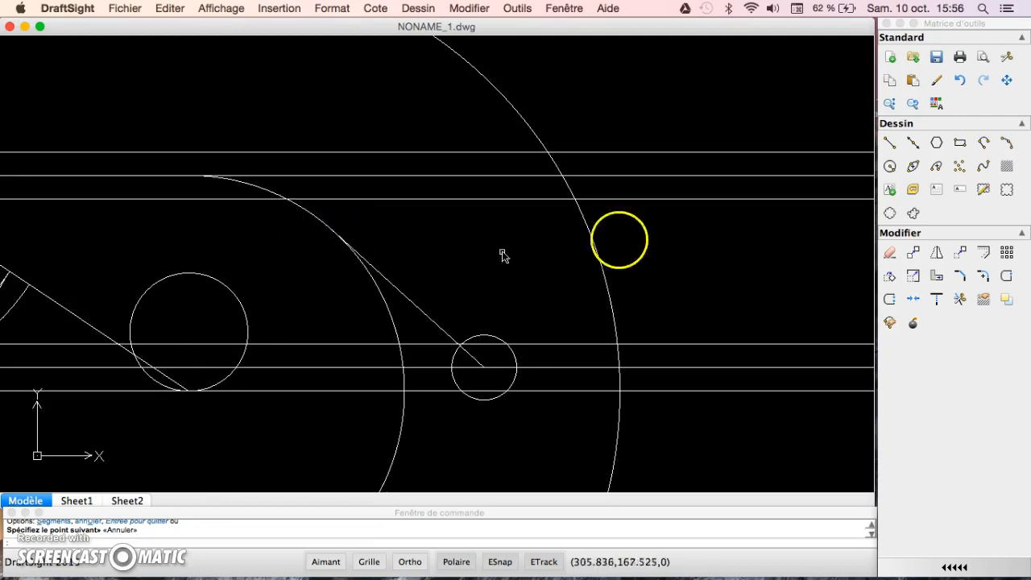
pyautogui.click(889, 143)
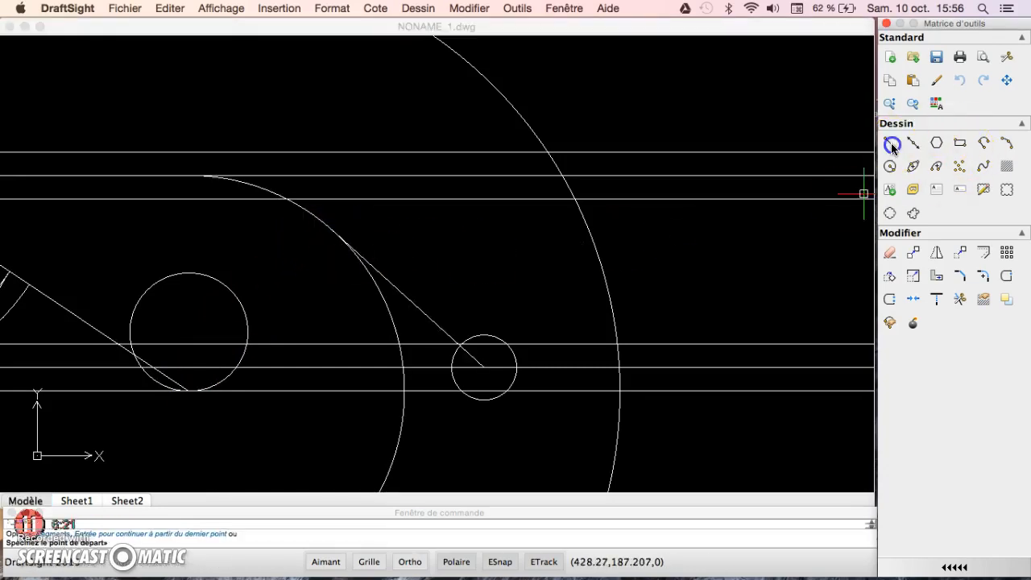
pyautogui.click(189, 391)
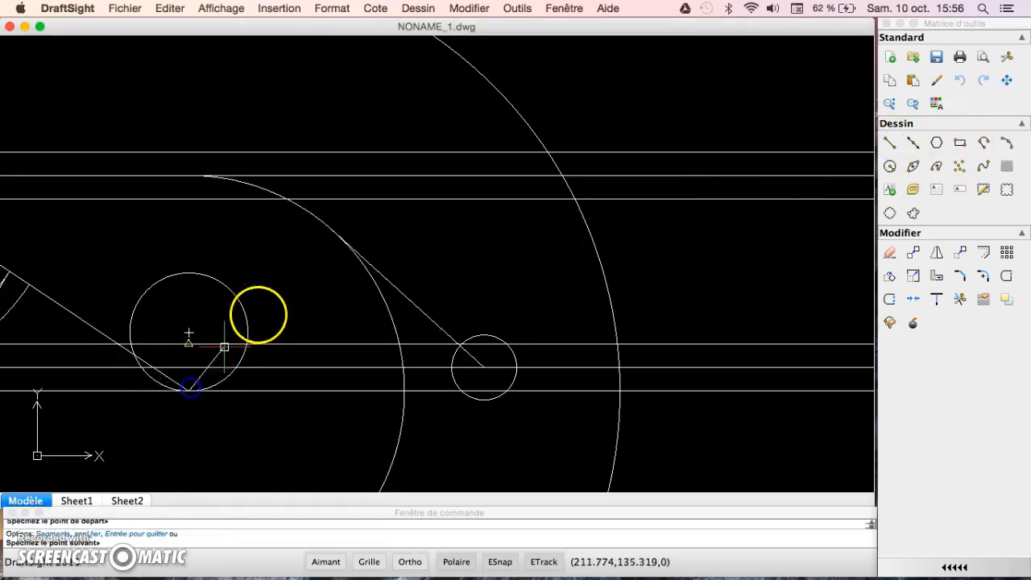
pyautogui.click(334, 231)
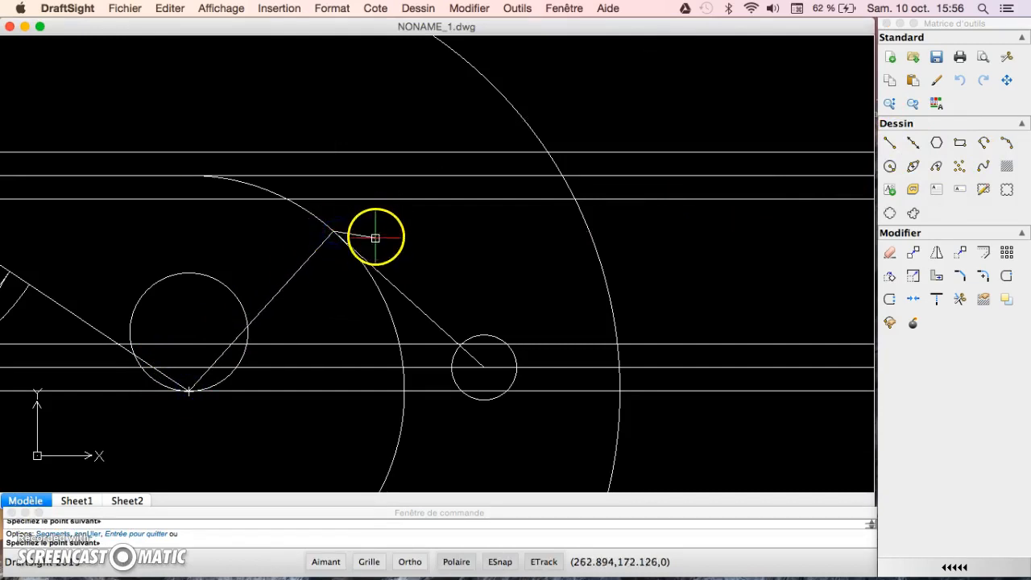
pyautogui.press('Escape')
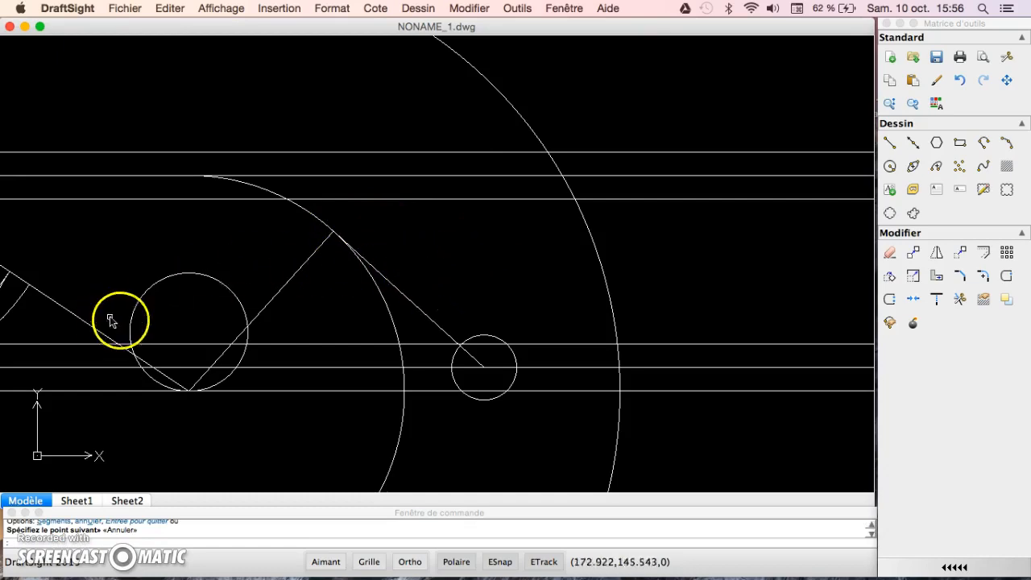
# - Delete the oversized arc and redraw it from the tangent point to the left middle arc's end, centred on the obstacle circle's bottom point
pyautogui.click(394, 330)
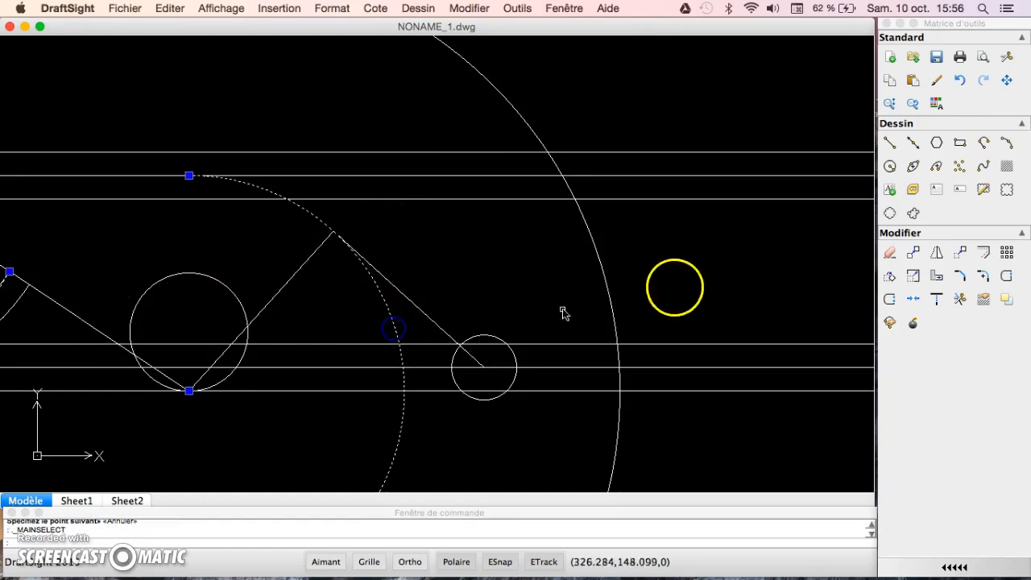
pyautogui.click(890, 253)
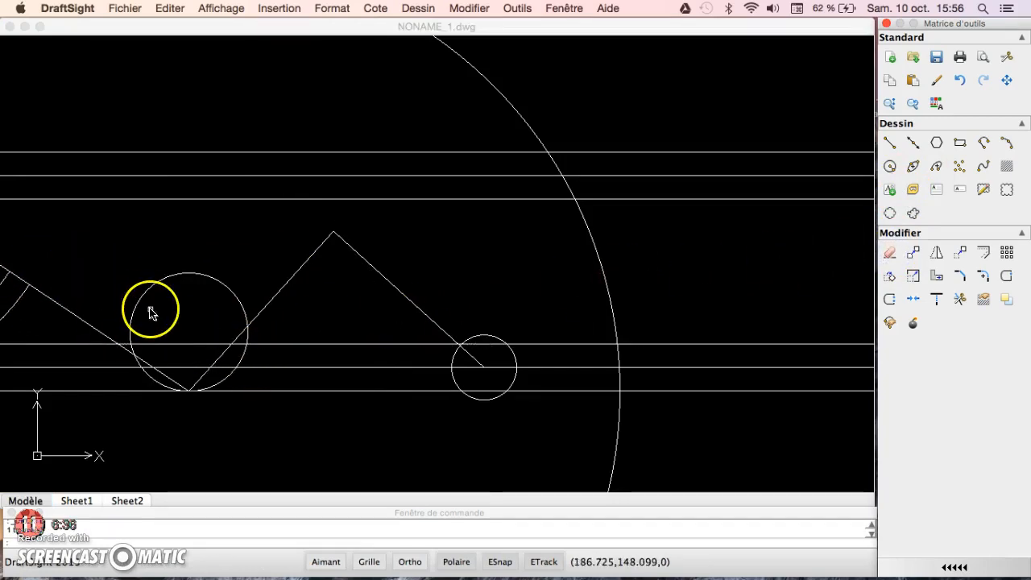
pyautogui.click(1006, 81)
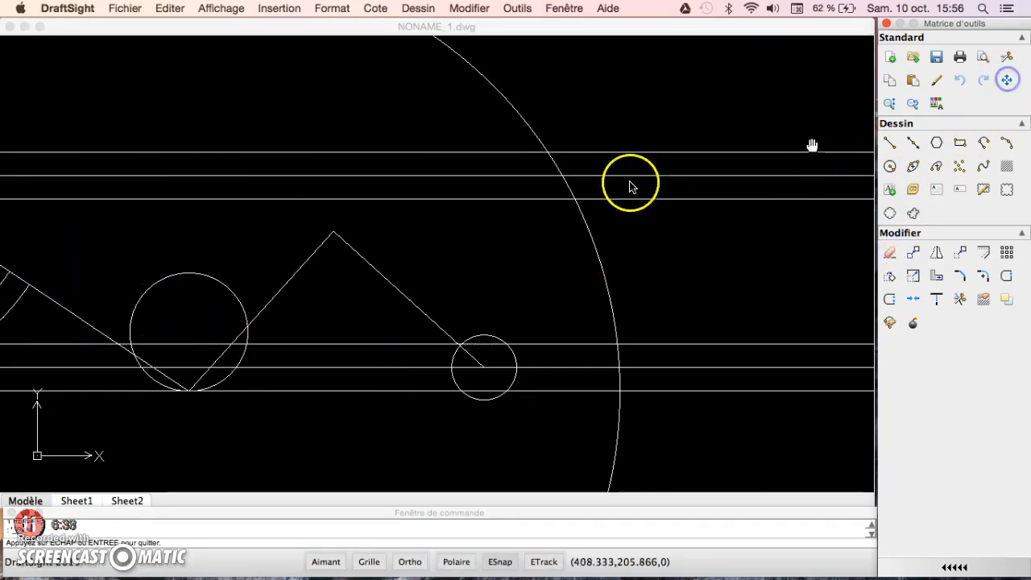
pyautogui.moveTo(260, 231)
pyautogui.mouseDown()
pyautogui.moveTo(397, 232)
pyautogui.moveTo(398, 250)
pyautogui.mouseUp()
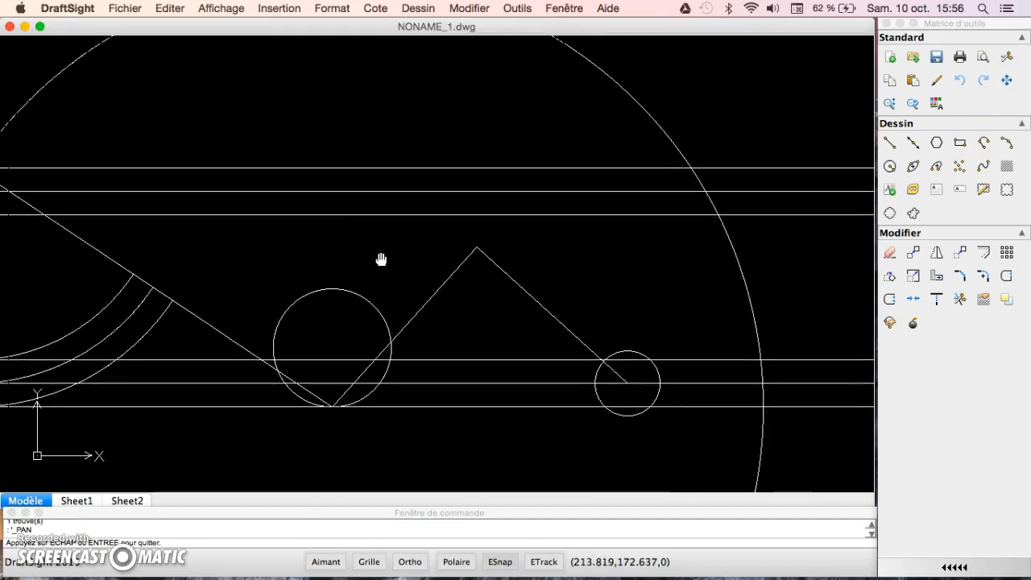
pyautogui.press('Escape')
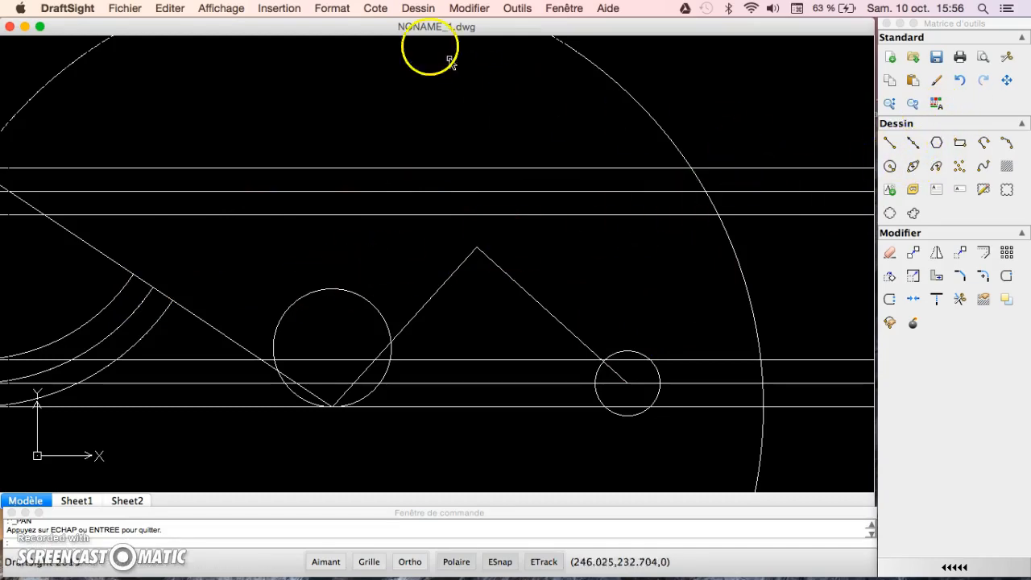
pyautogui.click(411, 9)
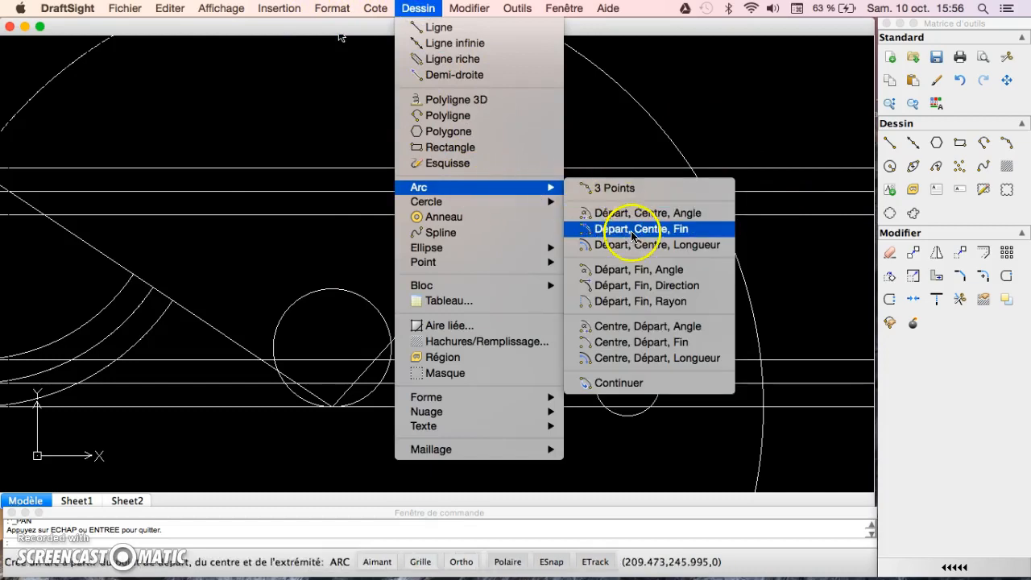
pyautogui.click(639, 230)
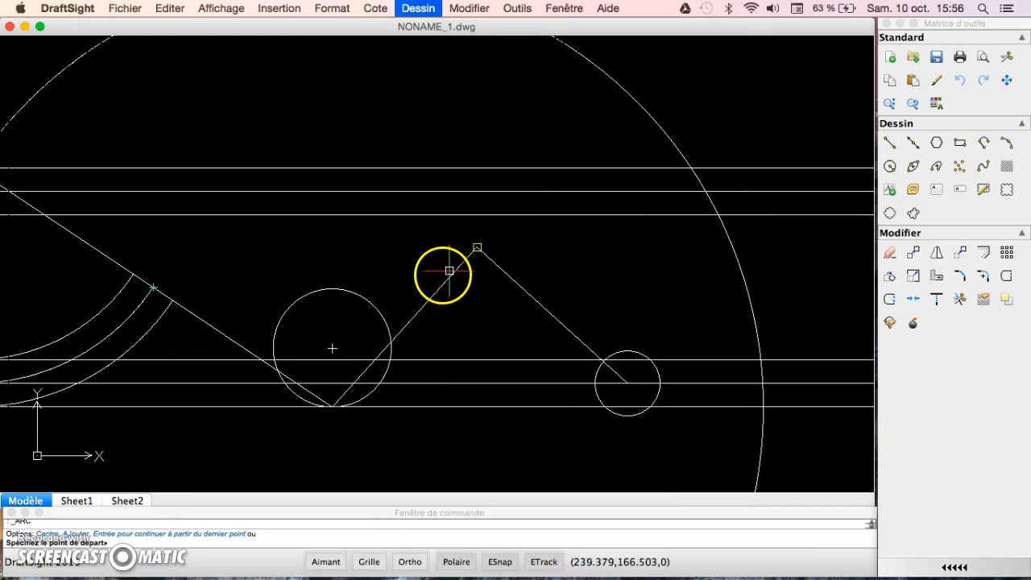
pyautogui.click(476, 247)
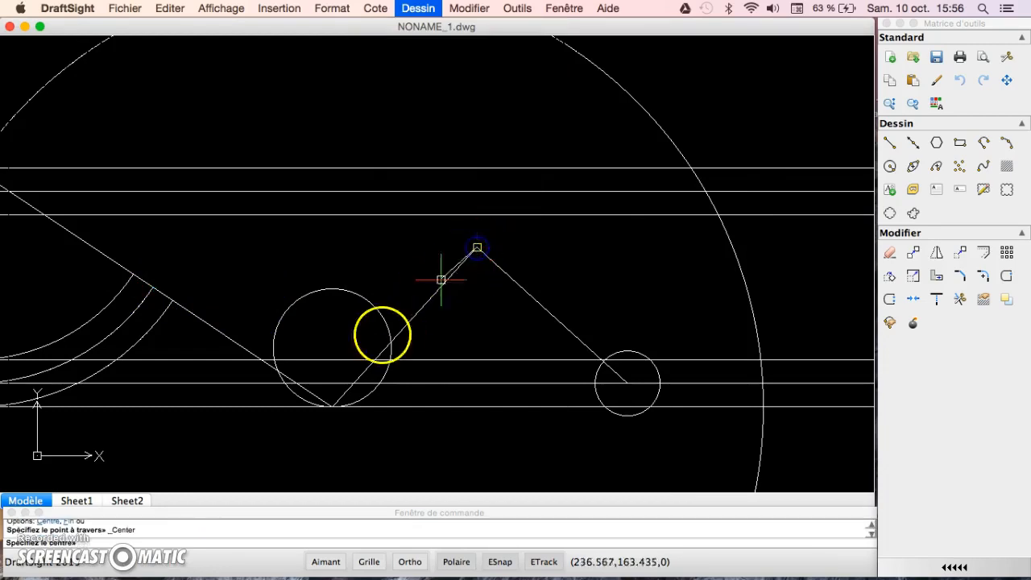
pyautogui.click(332, 406)
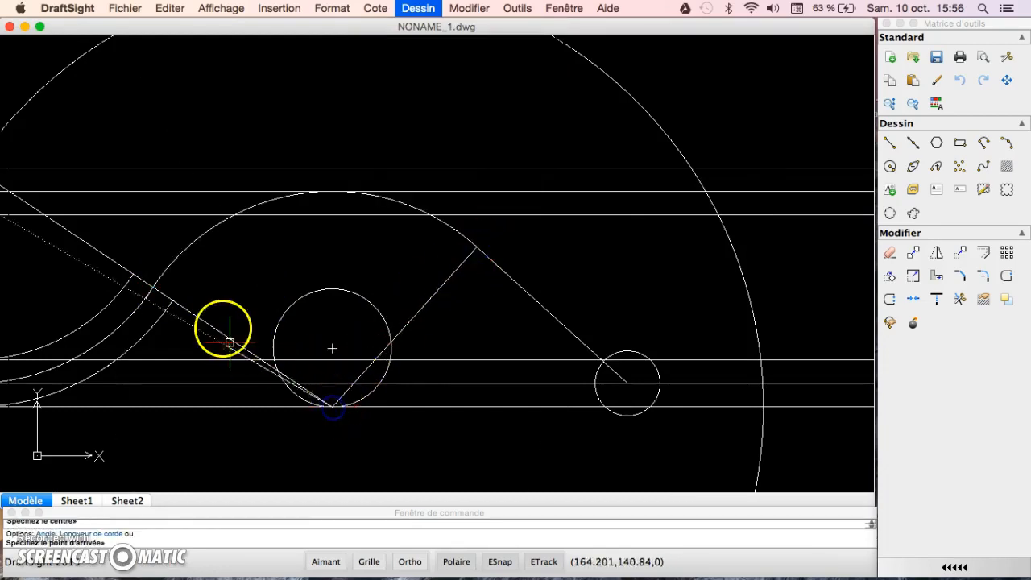
pyautogui.click(152, 288)
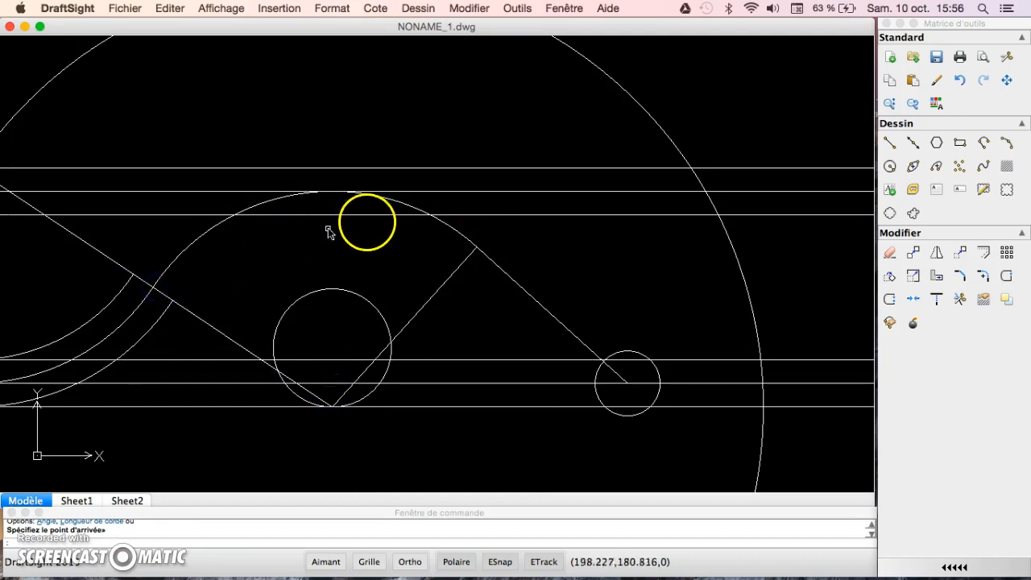
# - Offset the bend arc over the obstacle to both its outer and inner sides using the default distance
pyautogui.click(184, 252)
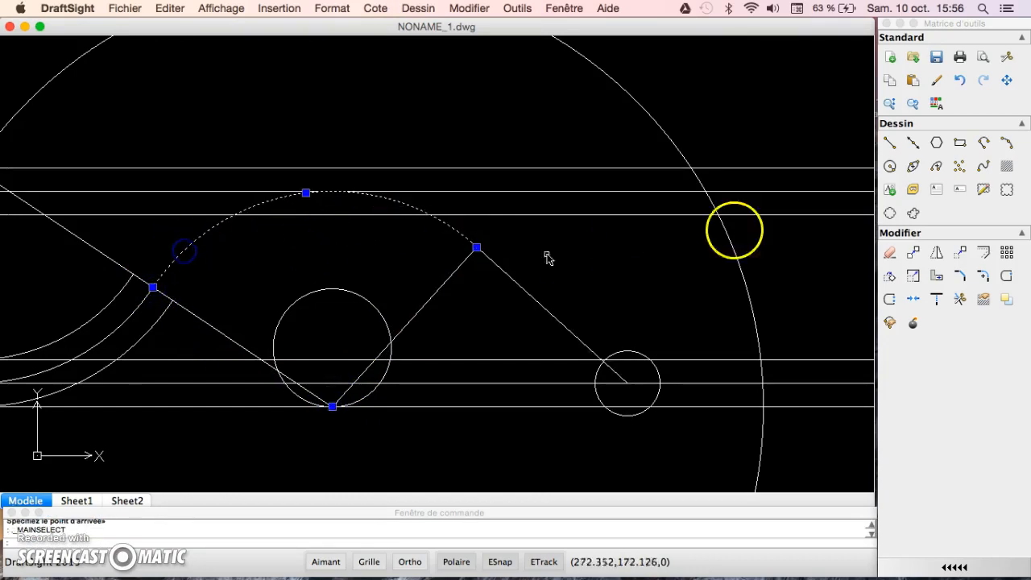
pyautogui.click(985, 253)
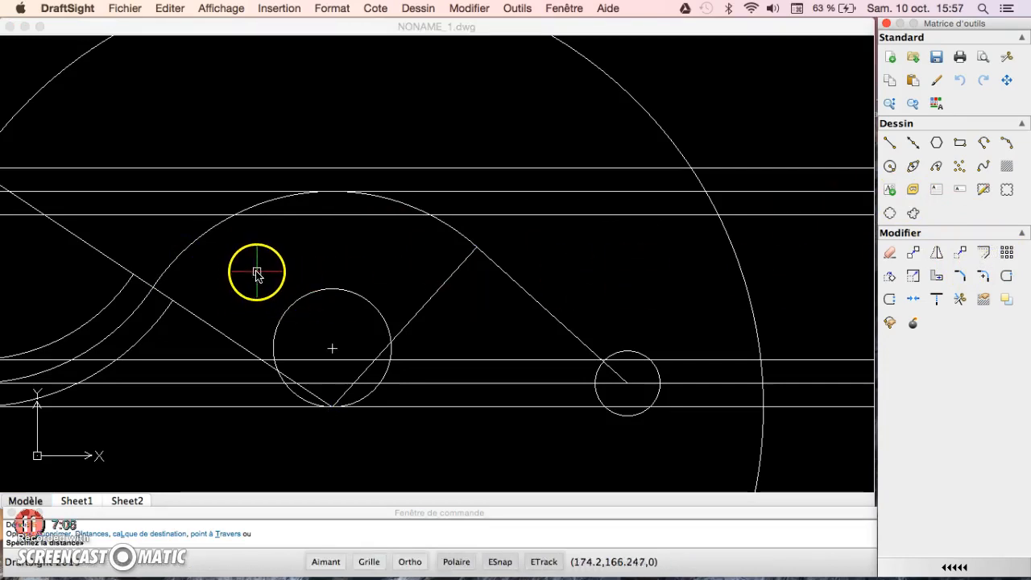
pyautogui.press('Return')
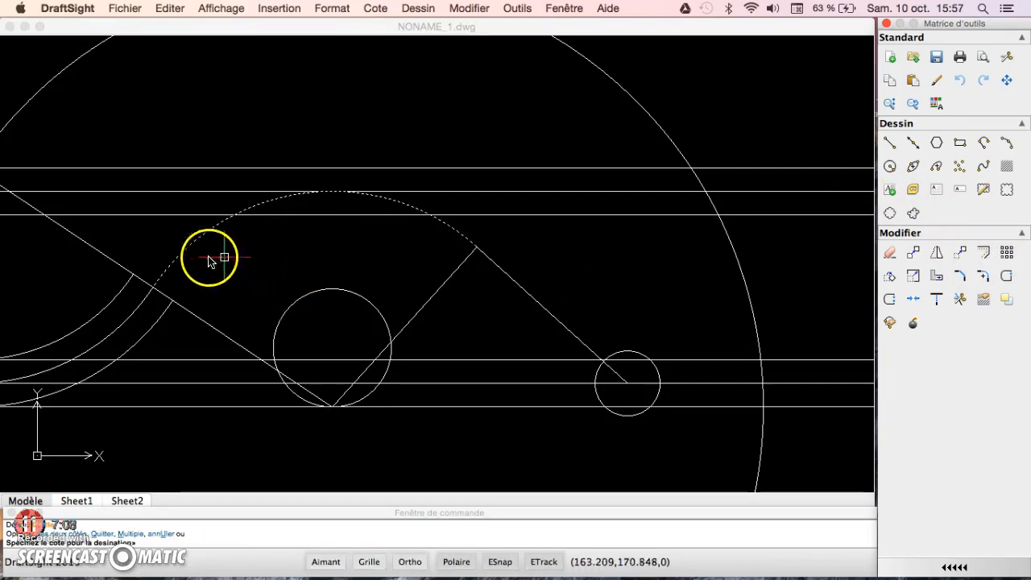
pyautogui.click(157, 244)
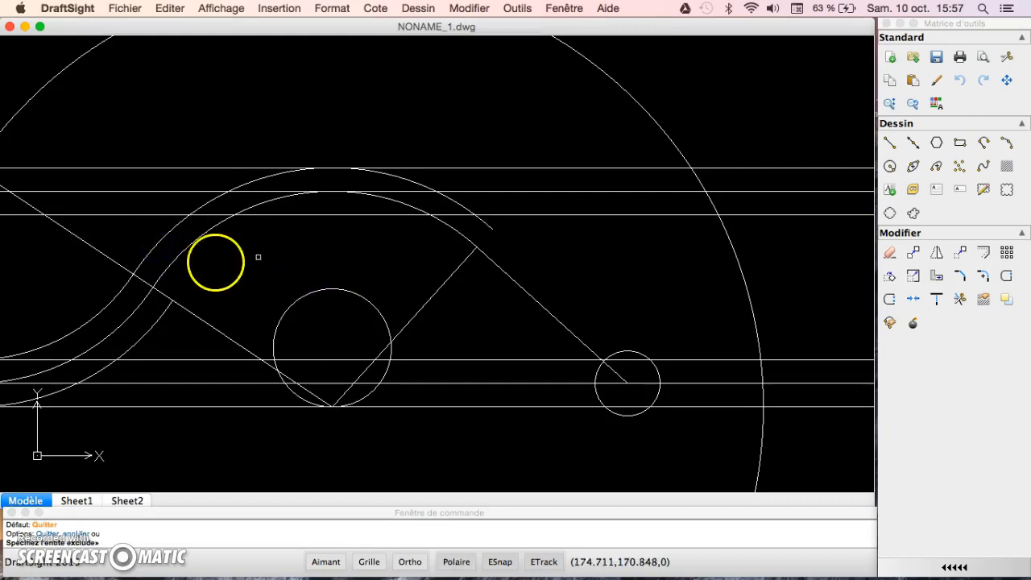
pyautogui.click(184, 252)
pyautogui.click(199, 268)
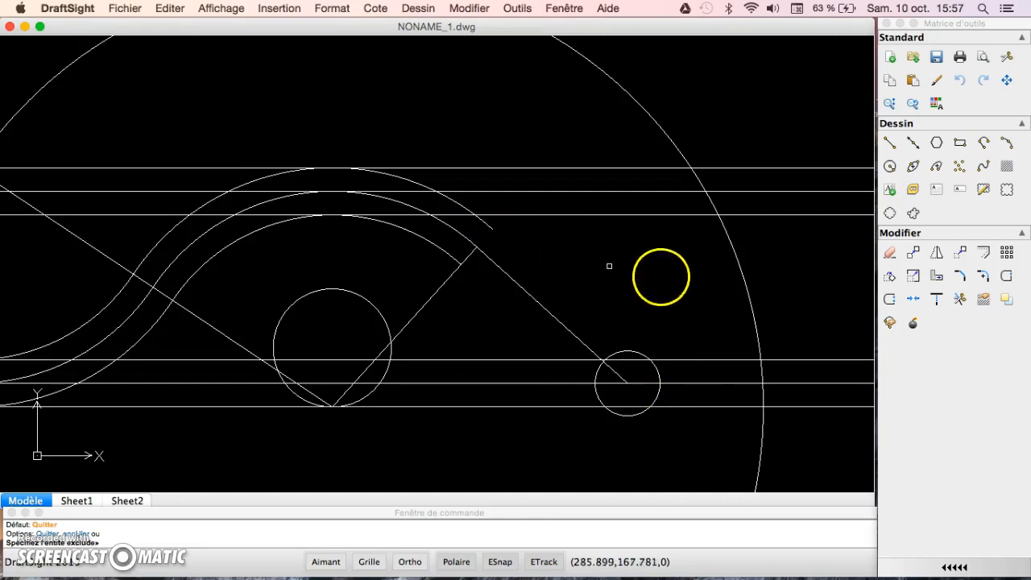
# - Copy the tangent line from its upper end to the right ends of the outer and inner offset arcs
pyautogui.click(567, 319)
pyautogui.click(914, 255)
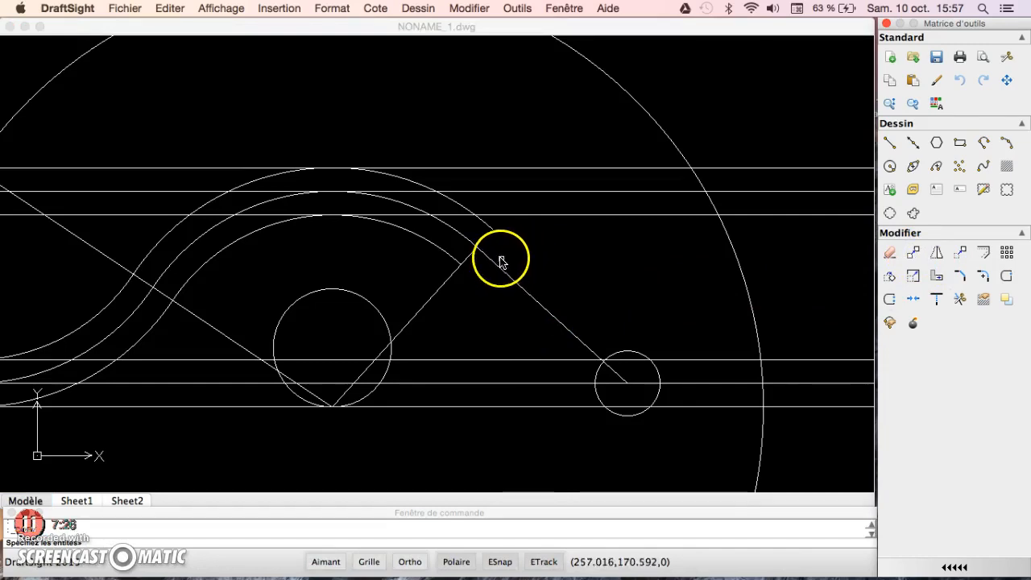
pyautogui.click(520, 286)
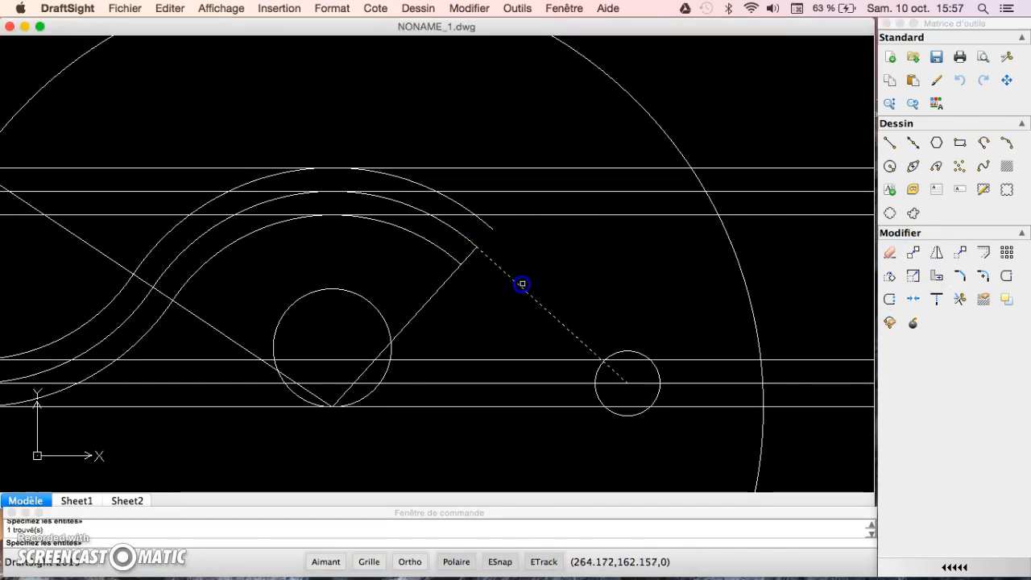
pyautogui.rightClick(525, 274)
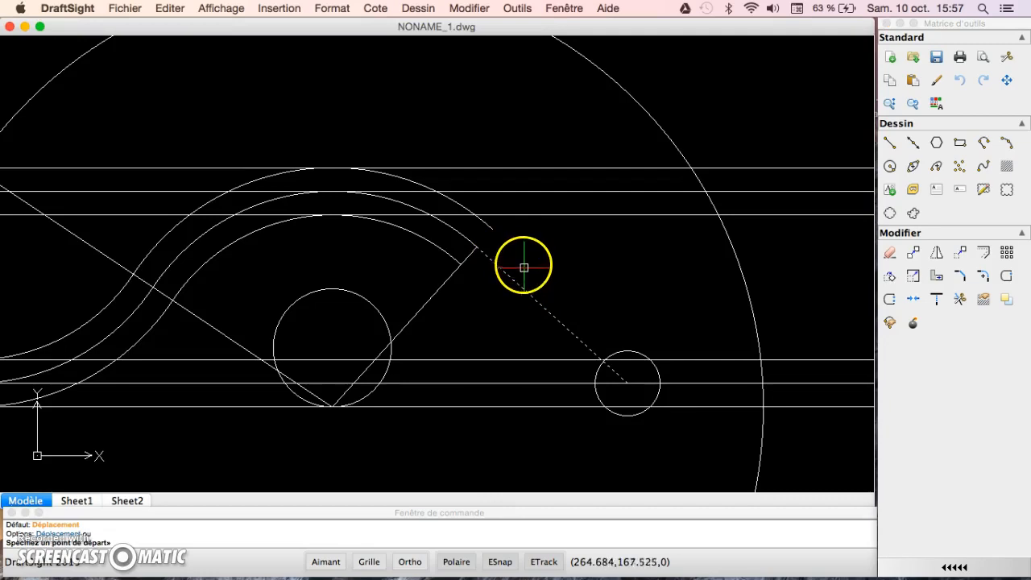
pyautogui.click(476, 248)
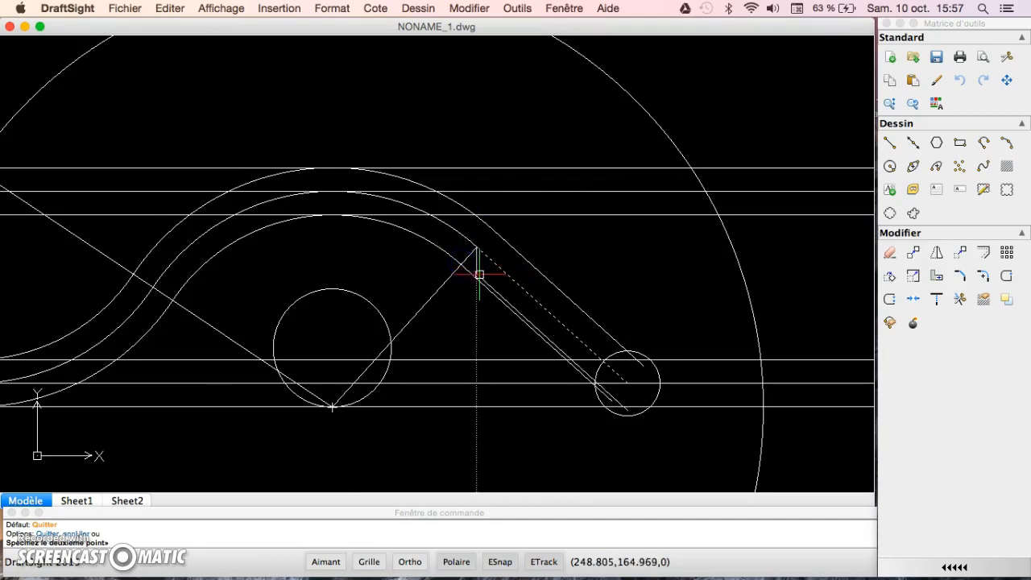
pyautogui.rightClick(587, 265)
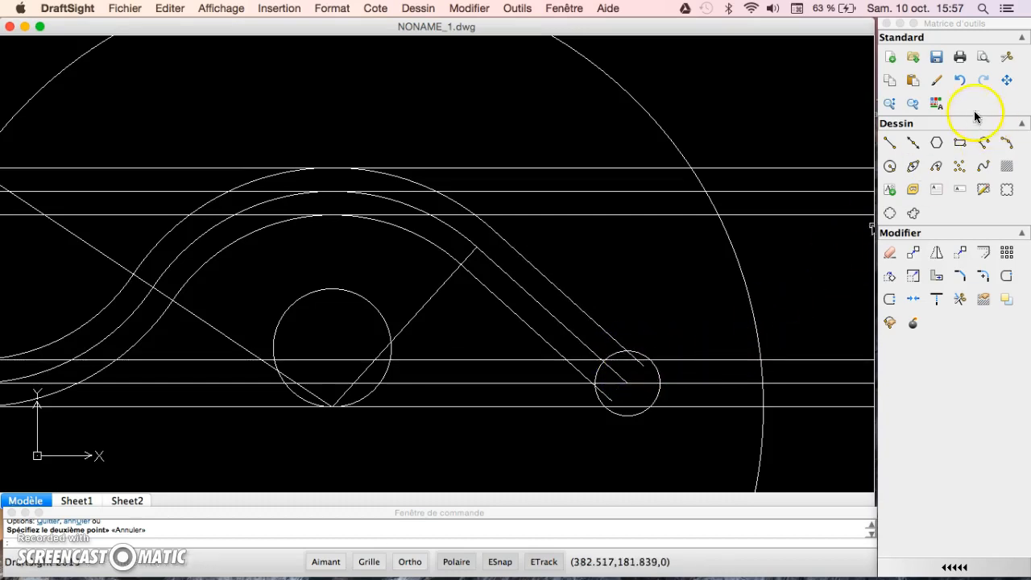
# - Shorten the outer sloping line by moving its lower end to the top of the small right circle
pyautogui.click(1007, 79)
pyautogui.moveTo(715, 339)
pyautogui.mouseDown()
pyautogui.moveTo(458, 218)
pyautogui.moveTo(509, 228)
pyautogui.mouseUp()
pyautogui.scroll(3, 502, 250)
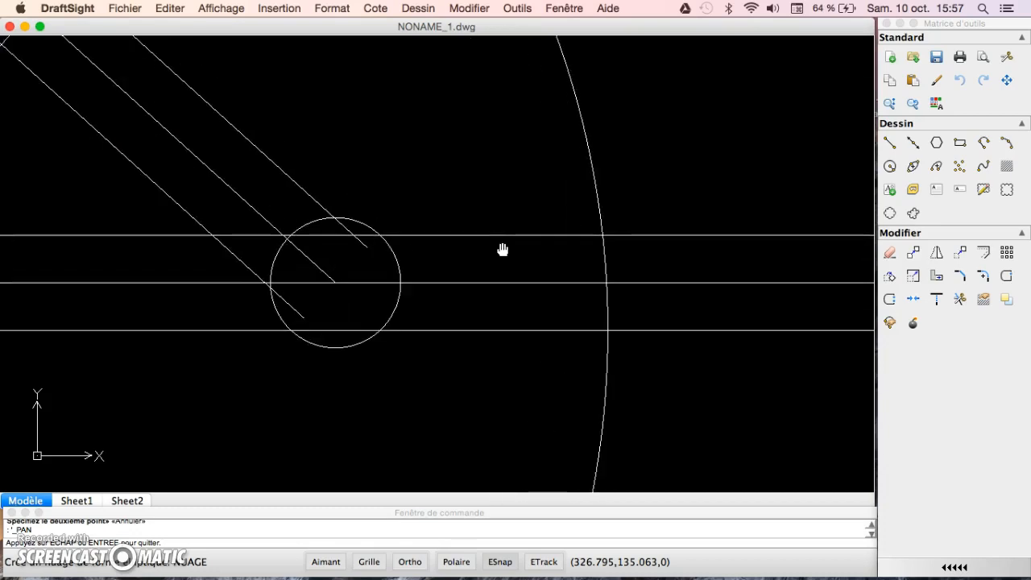
pyautogui.press('Escape')
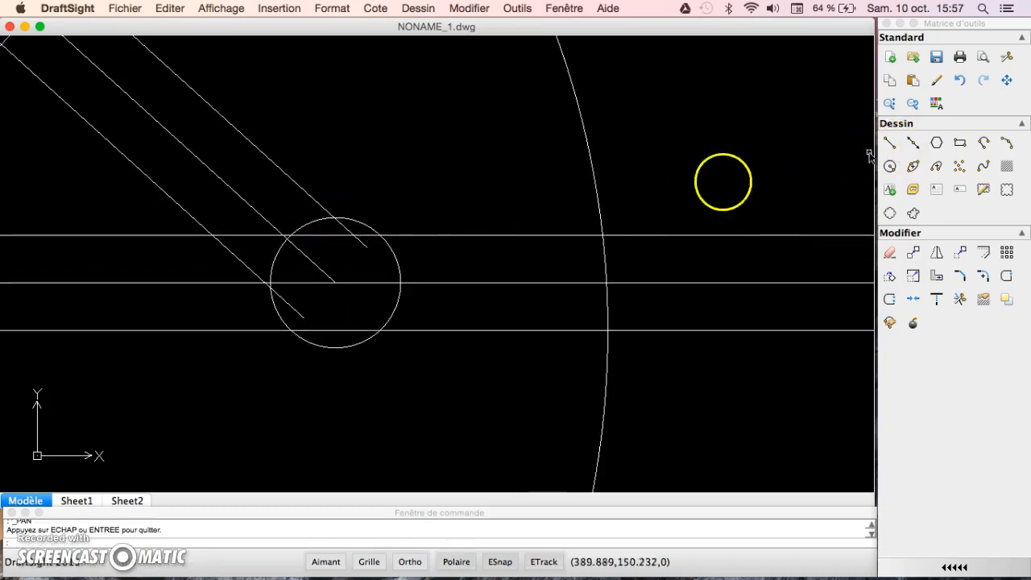
pyautogui.click(306, 194)
pyautogui.click(366, 248)
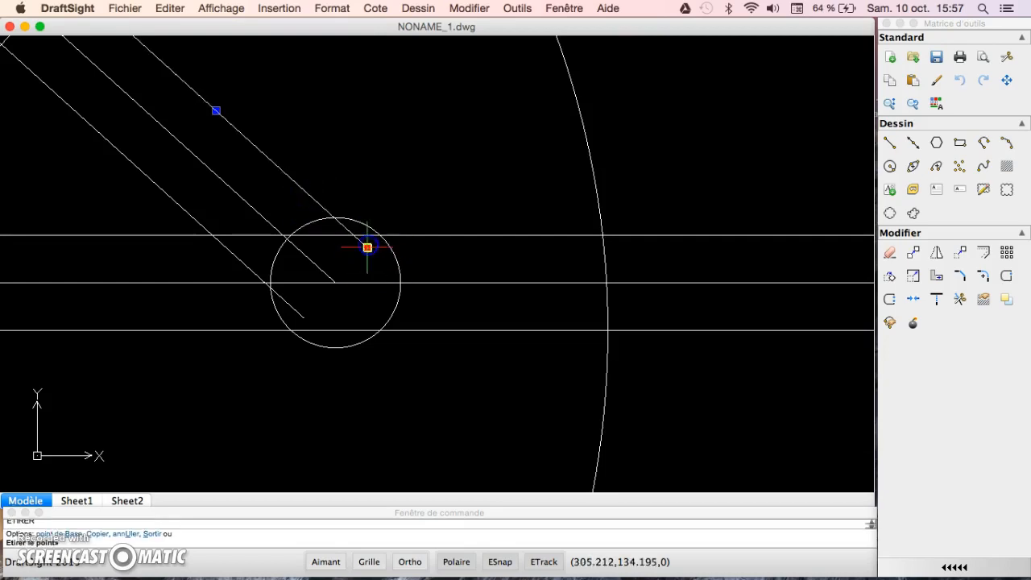
pyautogui.click(335, 217)
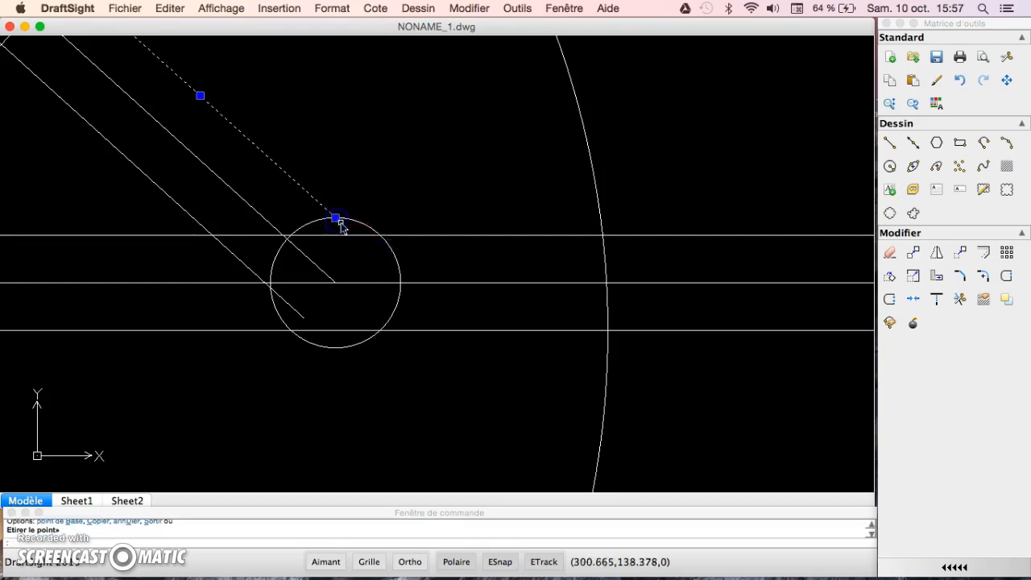
# - Shorten the middle and inner sloping lines by moving their lower ends to where they cross the small right circle
pyautogui.click(325, 271)
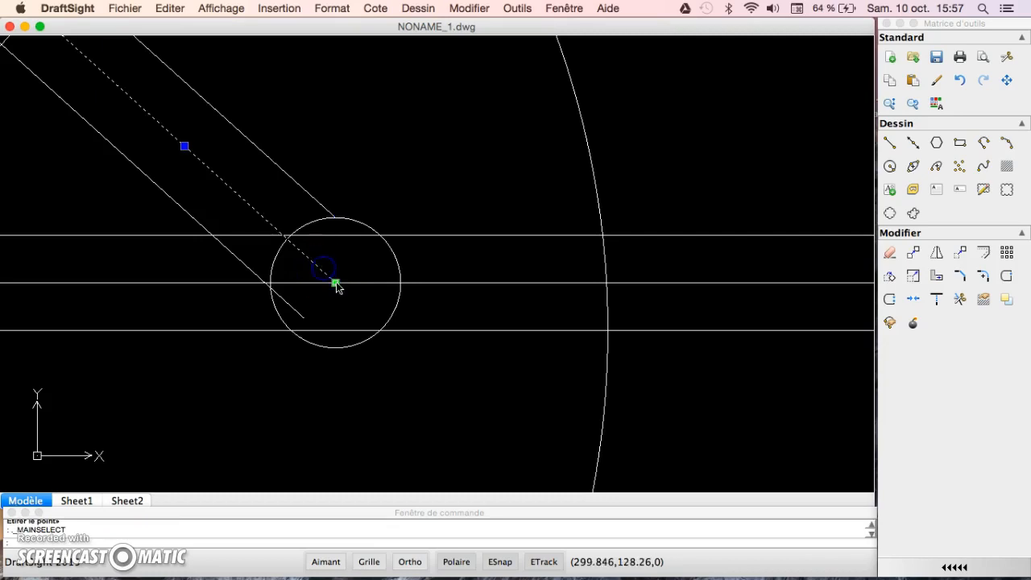
pyautogui.click(336, 283)
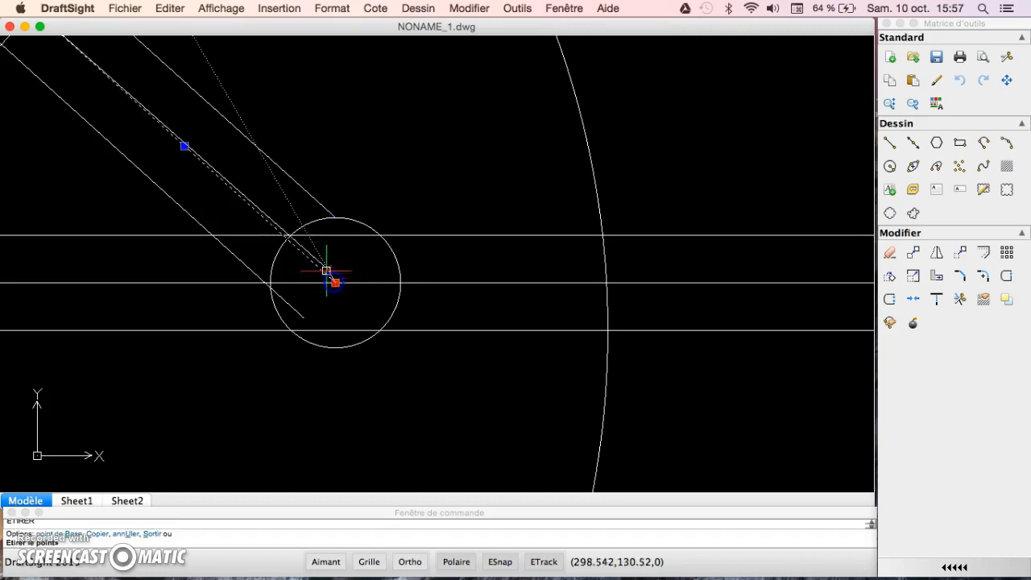
pyautogui.click(288, 238)
pyautogui.click(300, 319)
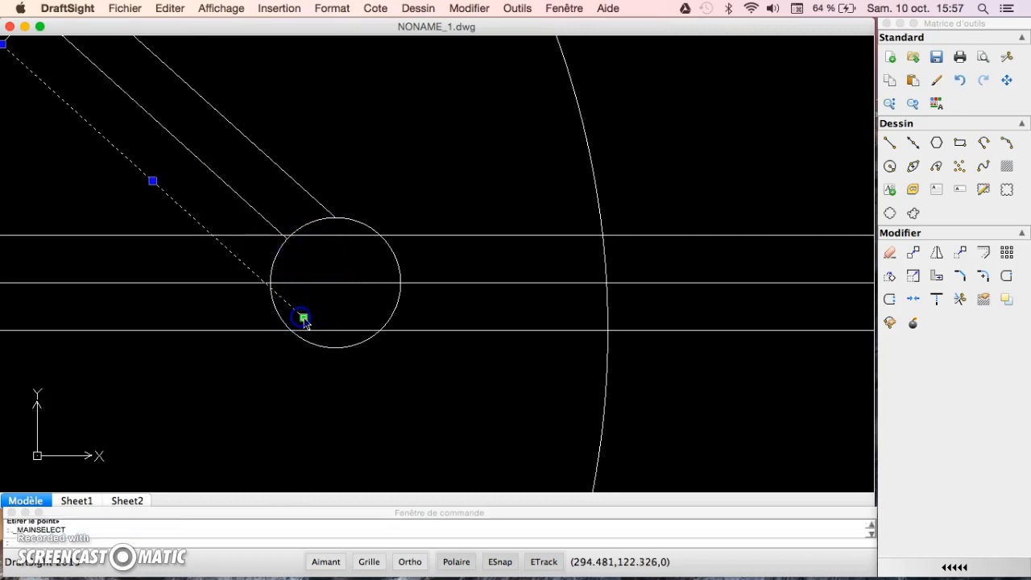
pyautogui.click(304, 317)
pyautogui.click(270, 287)
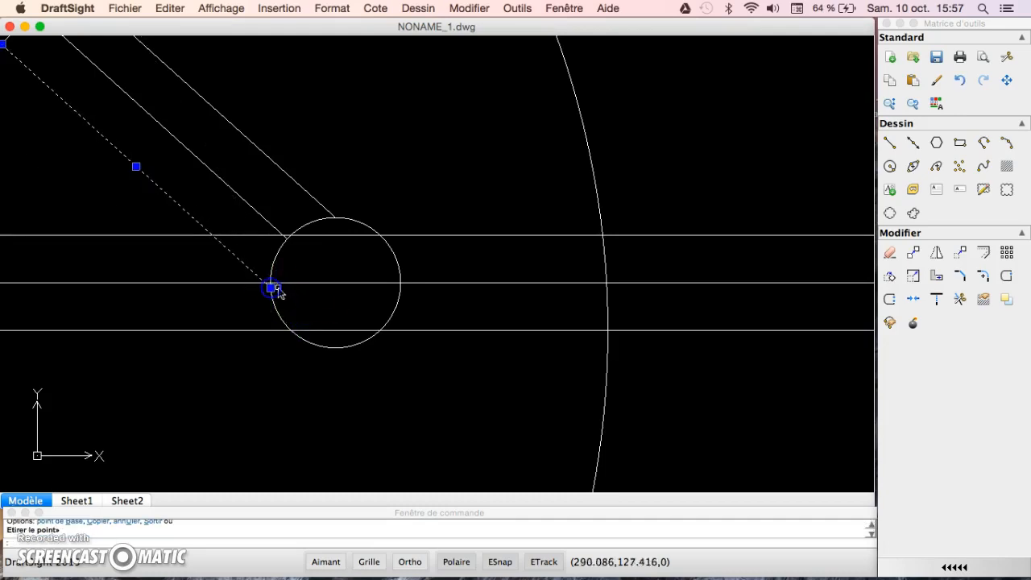
pyautogui.press('Escape')
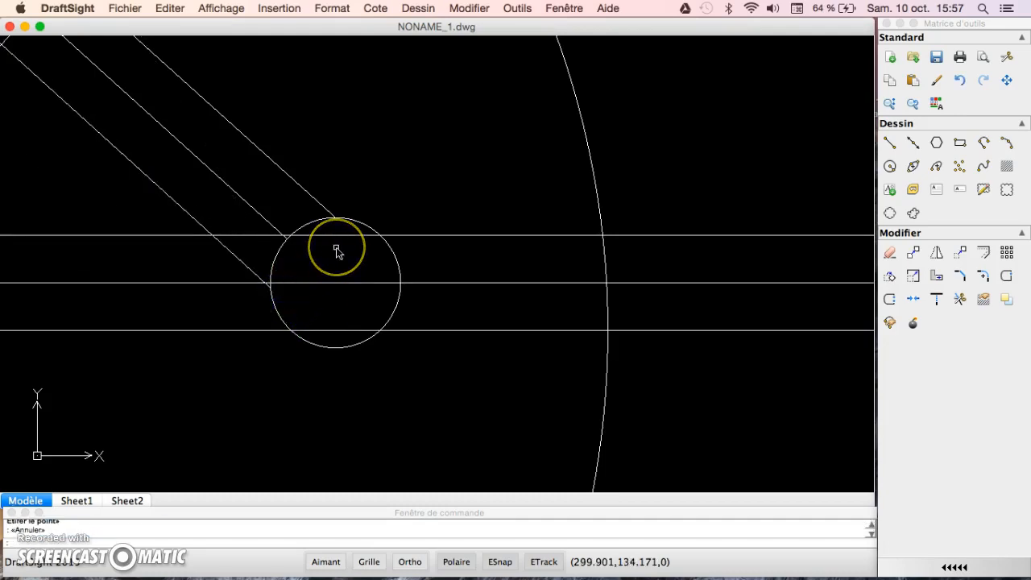
# - Delete the big construction circle surrounding the bend
pyautogui.scroll(-6, 337, 250)
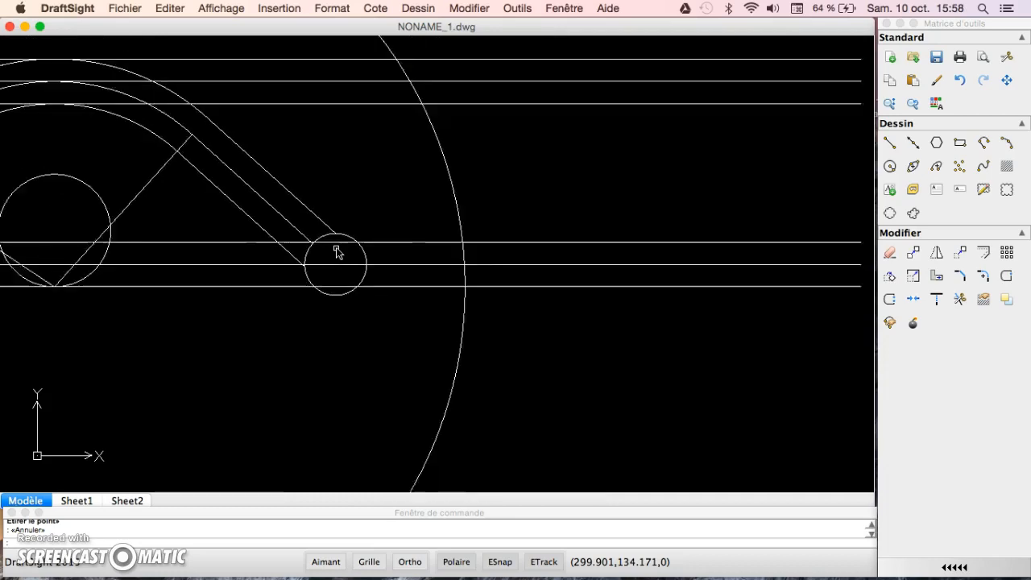
pyautogui.click(1012, 143)
pyautogui.click(1007, 80)
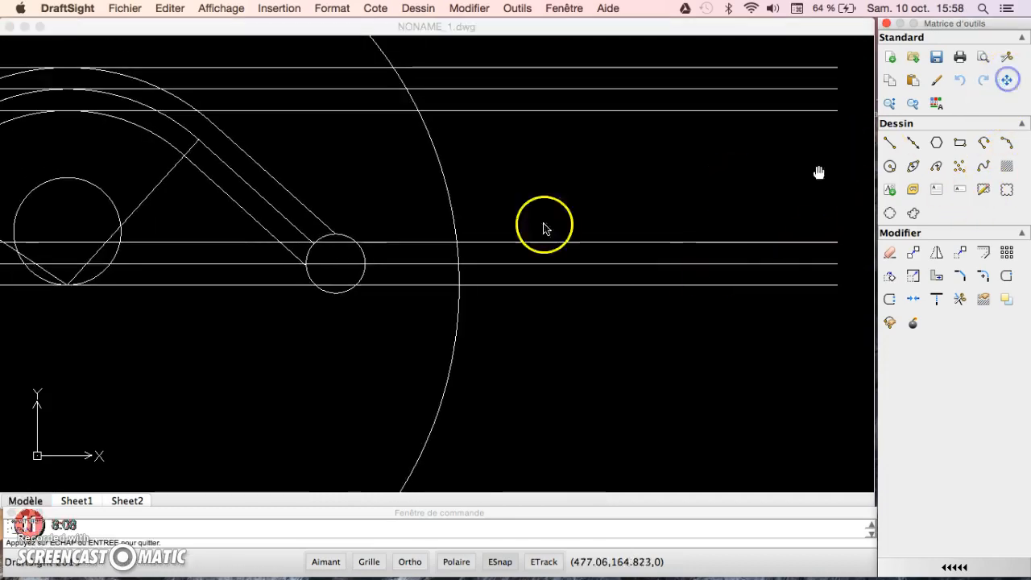
pyautogui.moveTo(200, 244)
pyautogui.mouseDown()
pyautogui.moveTo(555, 304)
pyautogui.moveTo(557, 314)
pyautogui.mouseUp()
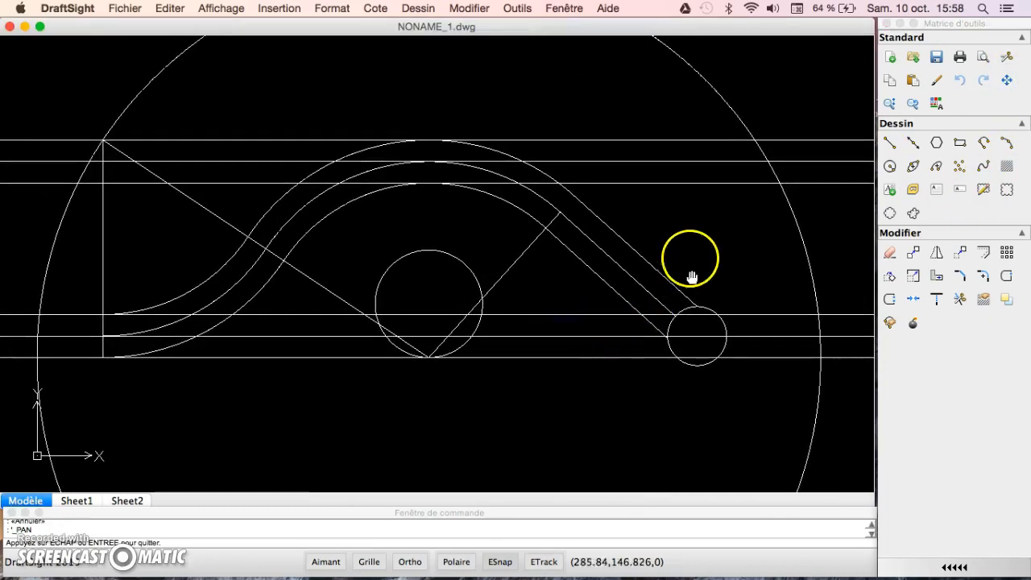
pyautogui.press('Escape')
pyautogui.click(807, 252)
pyautogui.click(889, 252)
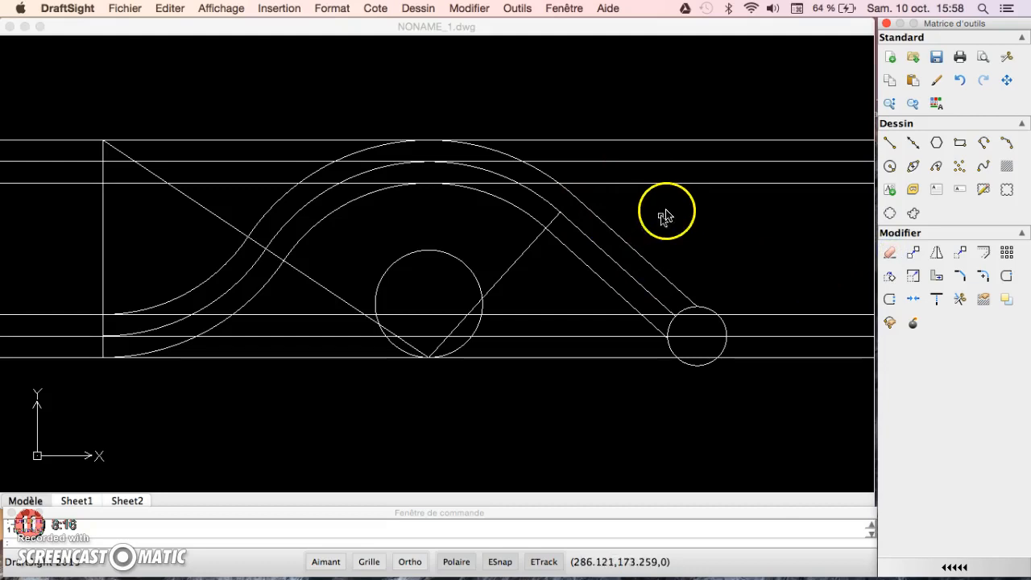
# - Delete the three upper horizontal construction lines, leaving the bend arcs in place
pyautogui.click(679, 183)
pyautogui.click(890, 252)
pyautogui.click(697, 161)
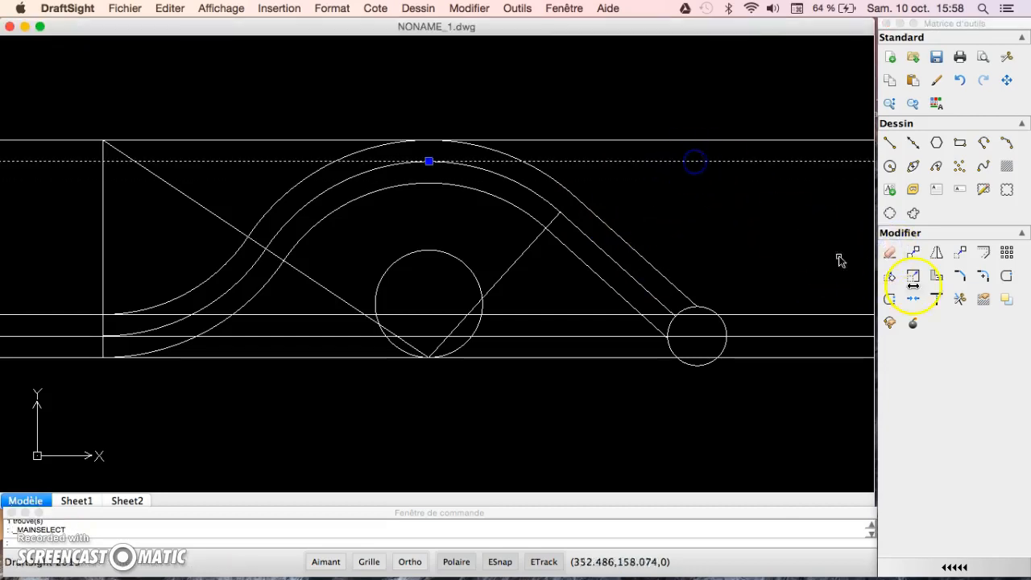
pyautogui.click(890, 252)
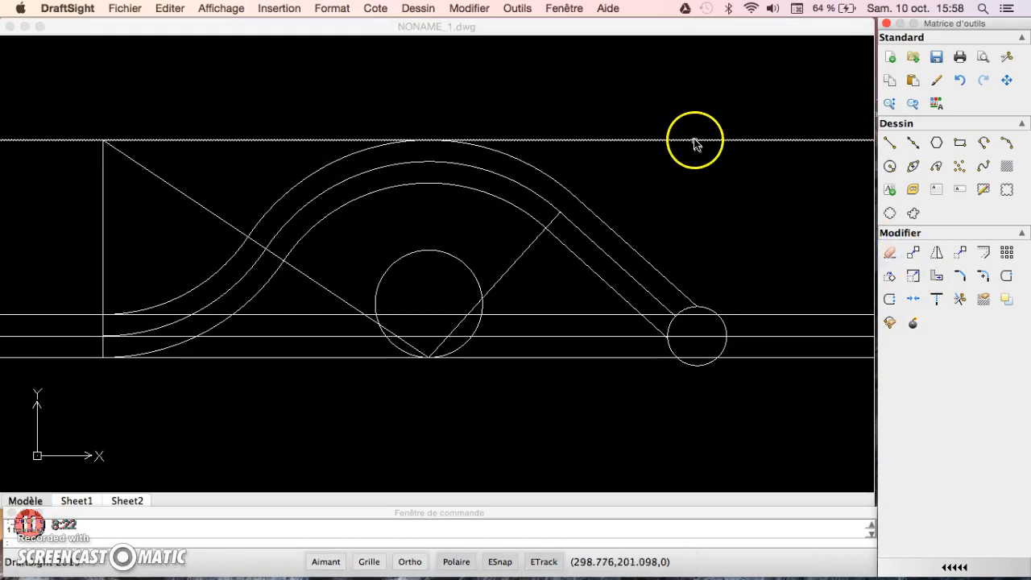
pyautogui.click(695, 141)
pyautogui.click(890, 253)
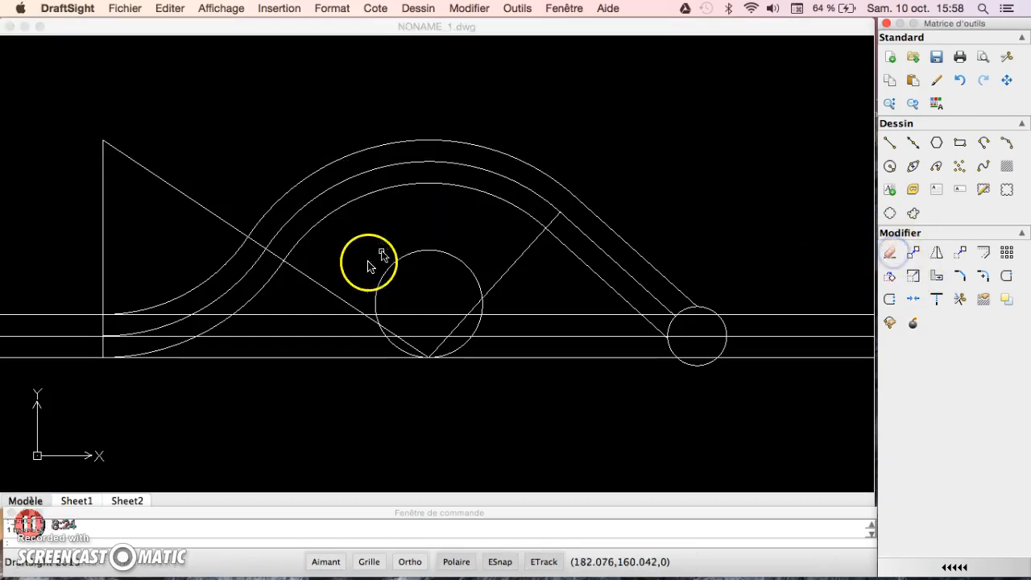
# - Delete the left diagonal, the left vertical line and the line from the obstacle circle's bottom to the tangent point
pyautogui.click(330, 292)
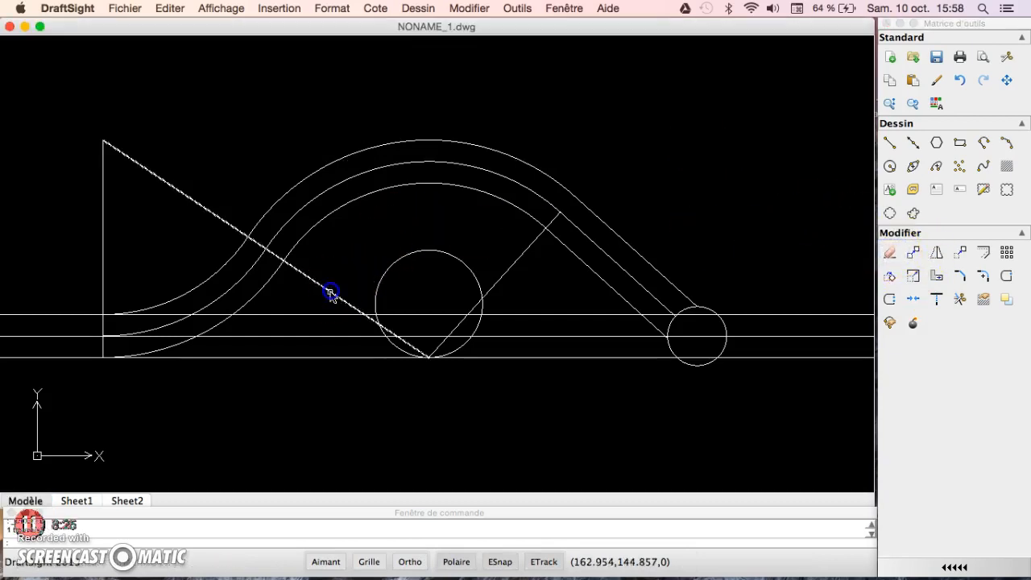
pyautogui.click(889, 255)
pyautogui.click(103, 279)
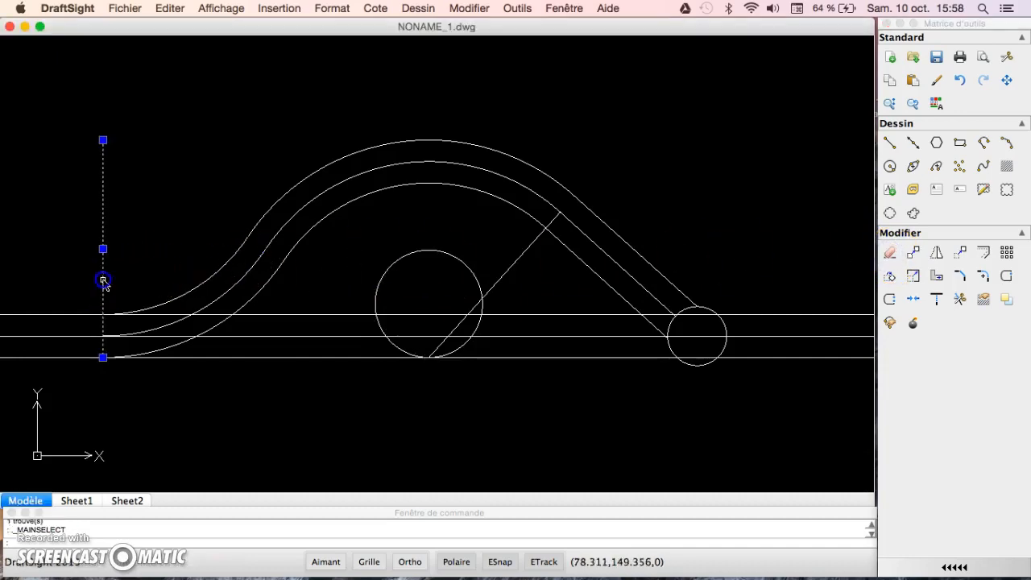
pyautogui.click(889, 253)
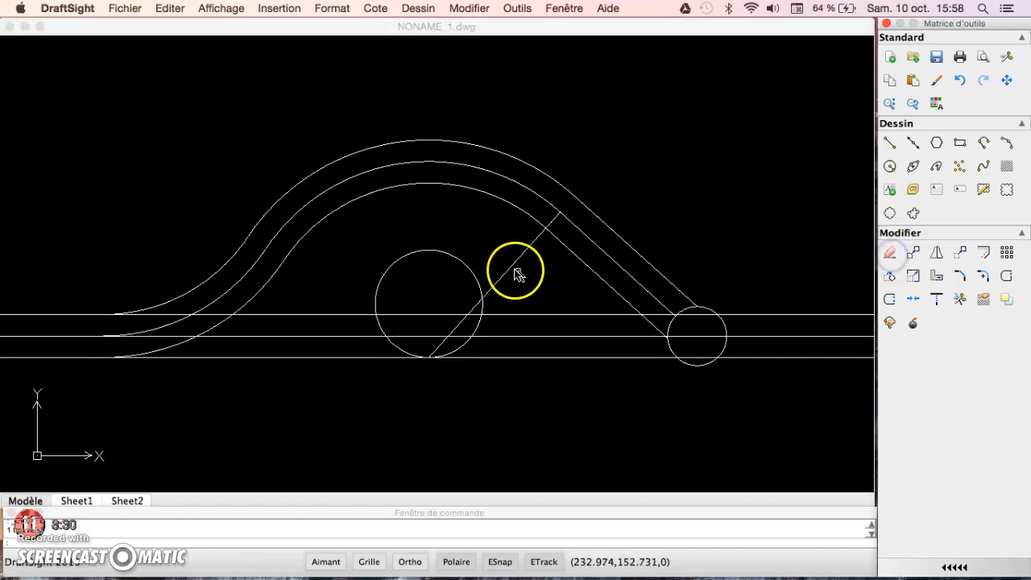
pyautogui.click(506, 272)
pyautogui.click(889, 252)
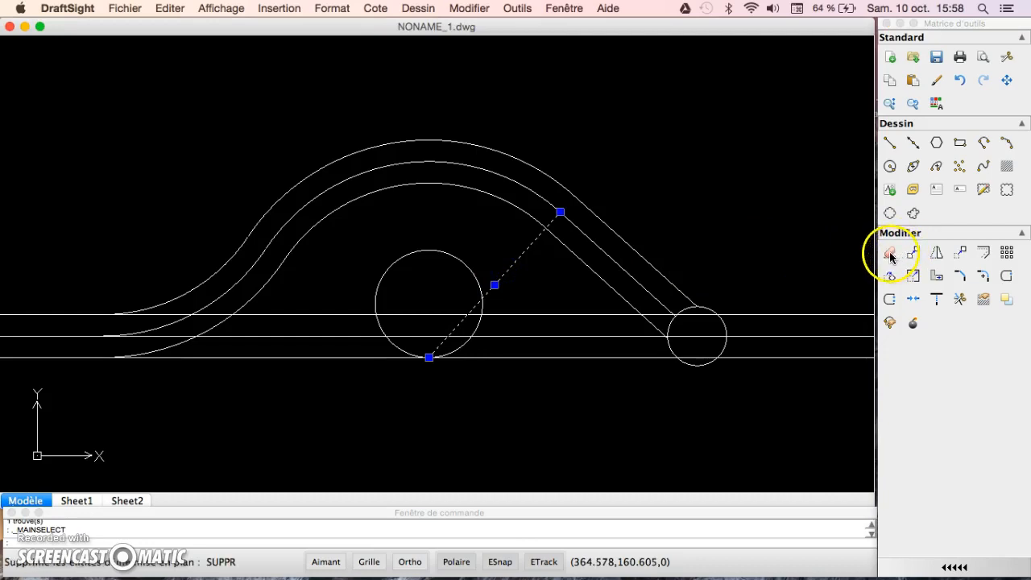